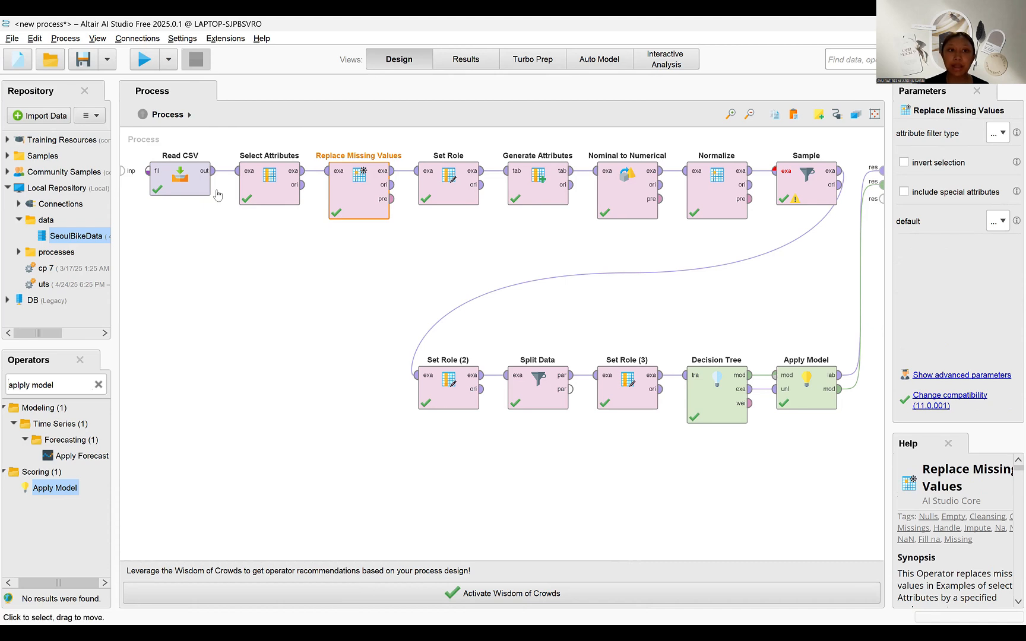
# Review the parameters of the Read CSV, Select Attributes and Replace Missing Values operators
pyautogui.click(190, 186)
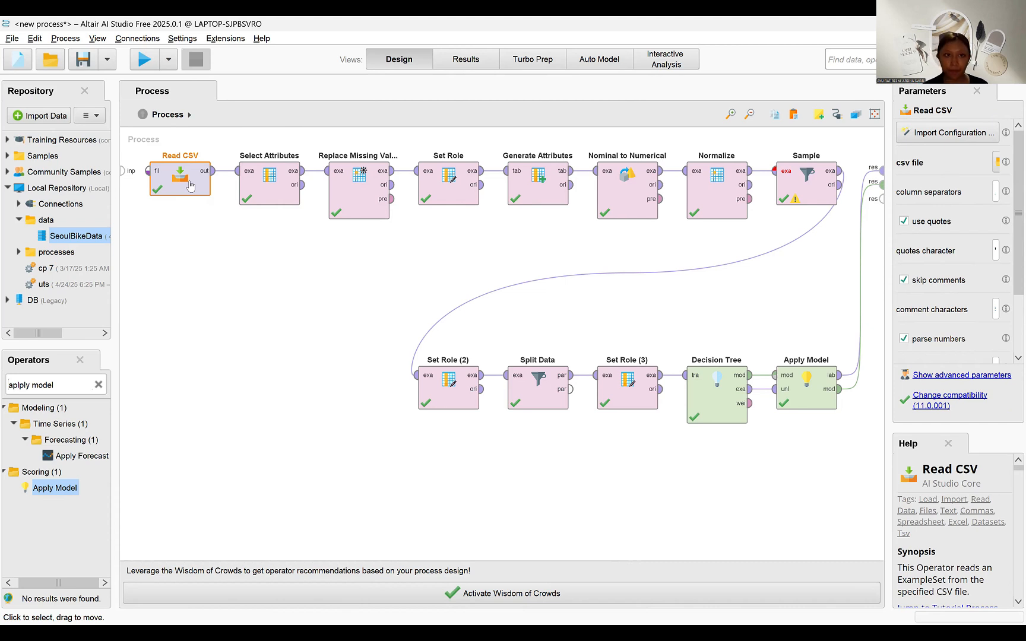
pyautogui.click(266, 177)
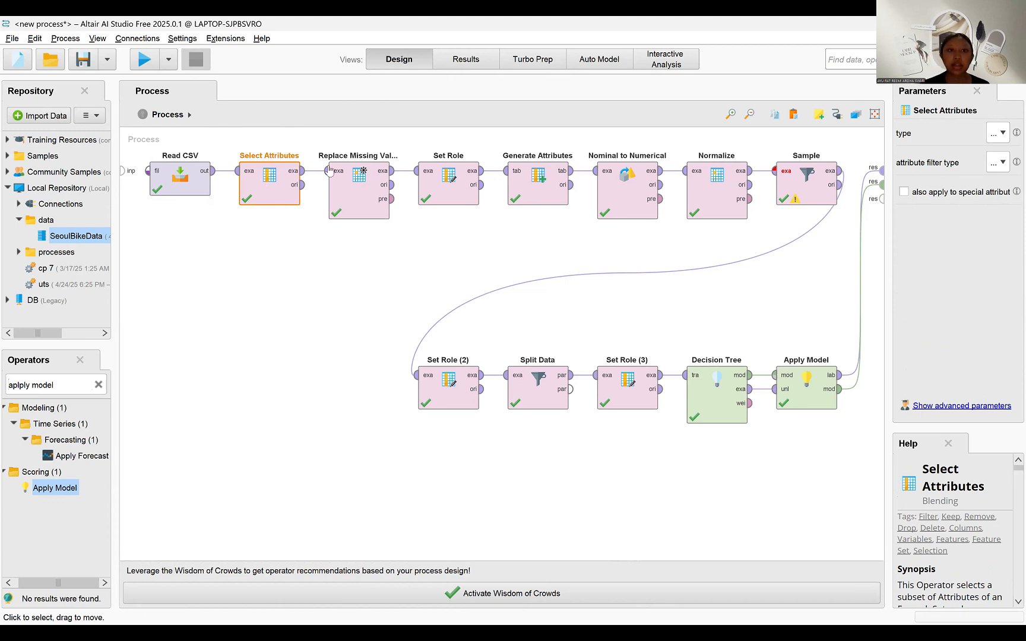
pyautogui.click(352, 184)
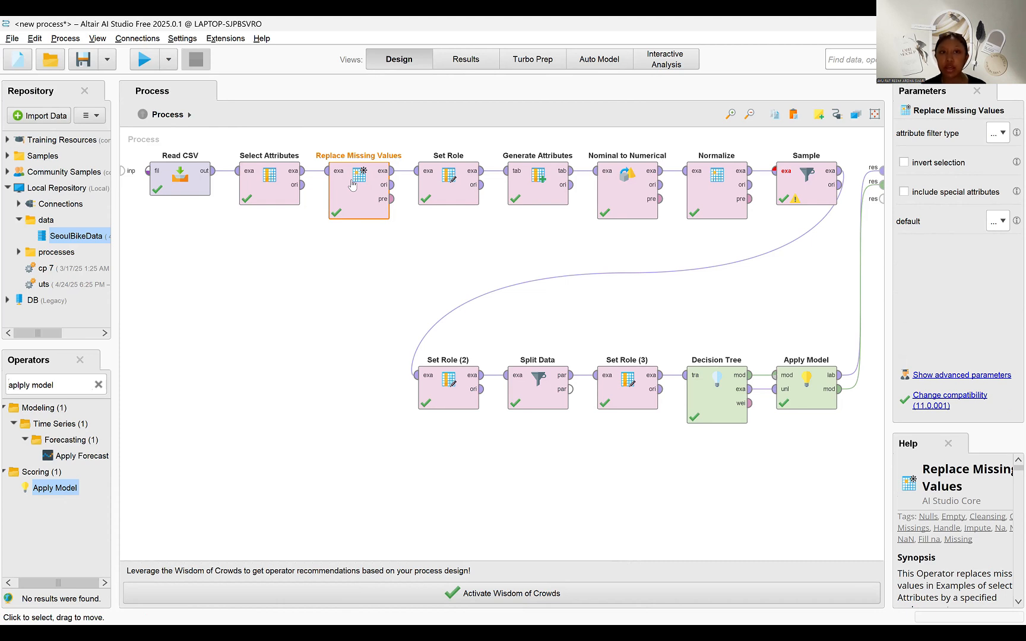
# Connect the original output of the first Set Role operator to a process result and review its role list
pyautogui.click(451, 192)
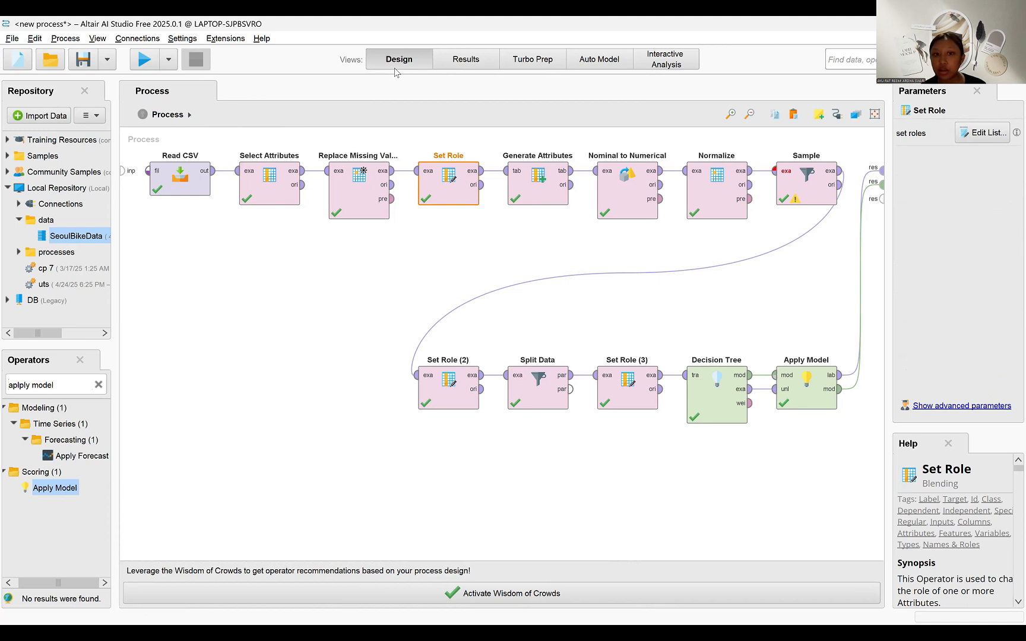
pyautogui.doubleClick(469, 189)
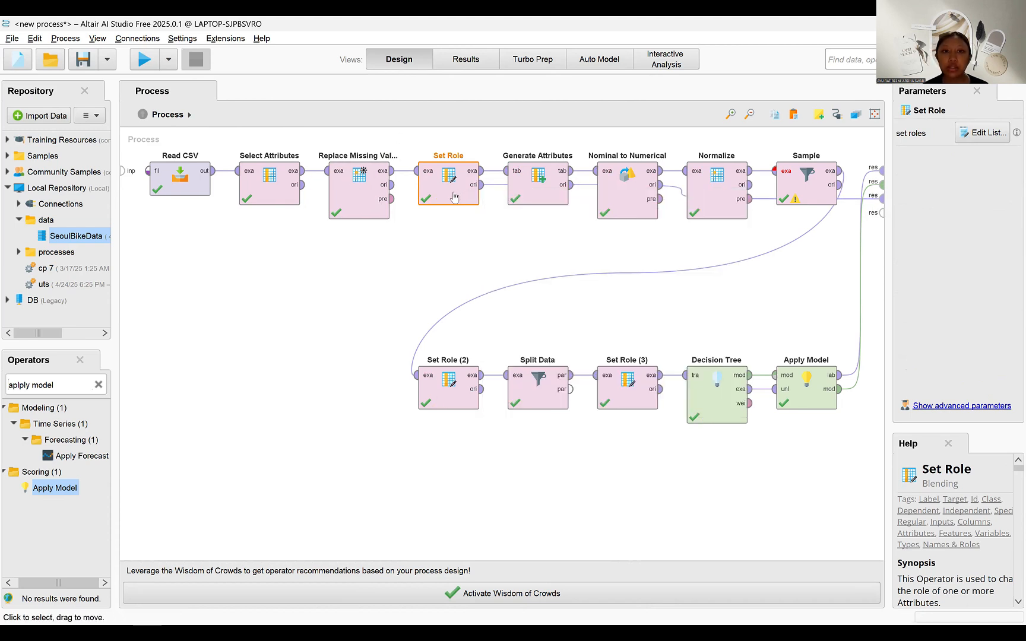
pyautogui.doubleClick(455, 196)
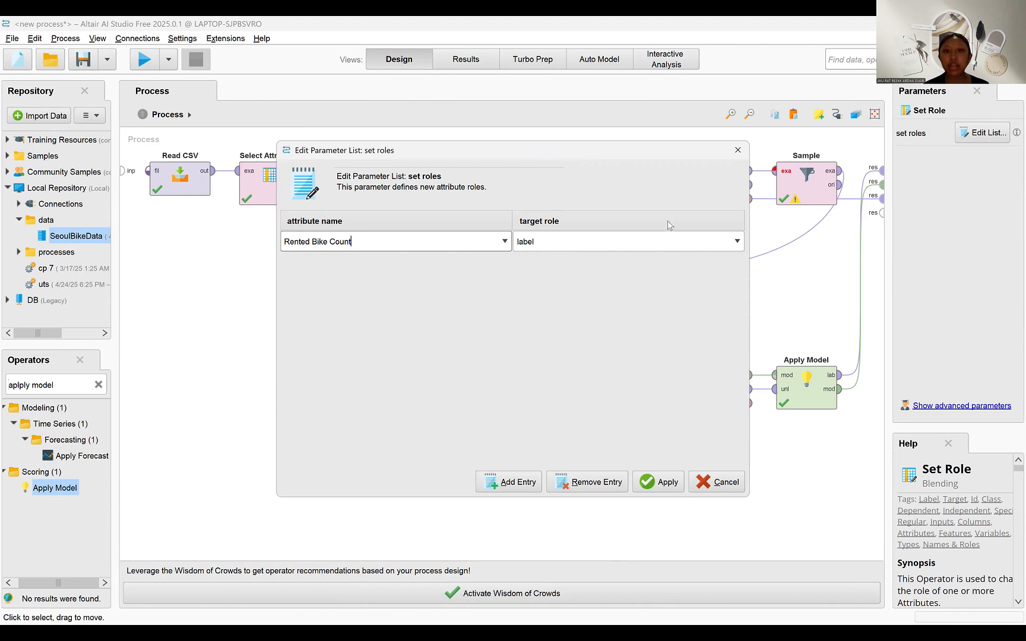
pyautogui.click(663, 478)
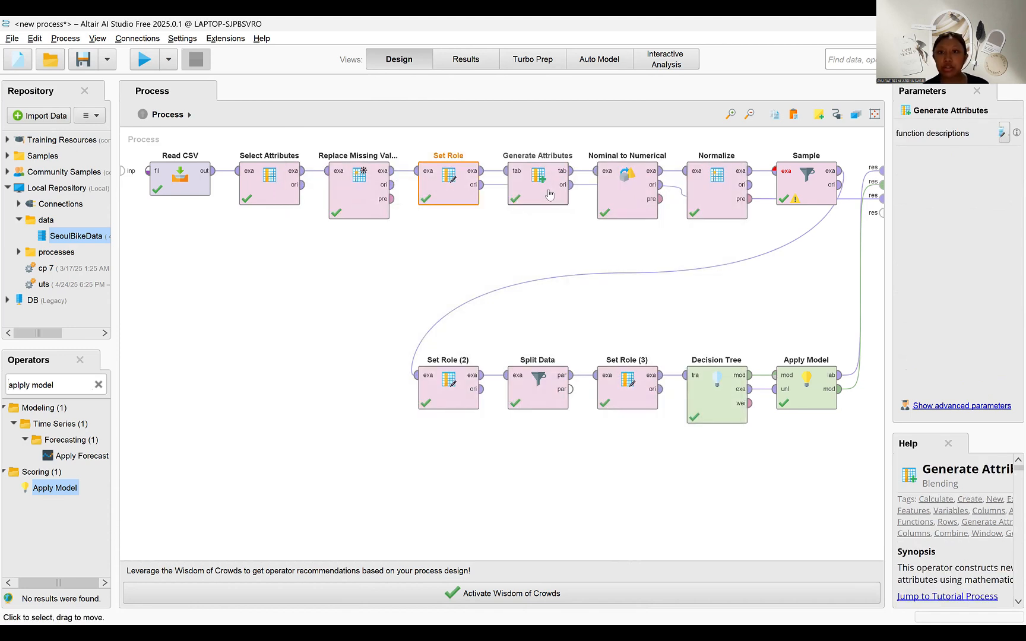
# Review the function descriptions of the Generate Attributes operator and close the list
pyautogui.click(549, 194)
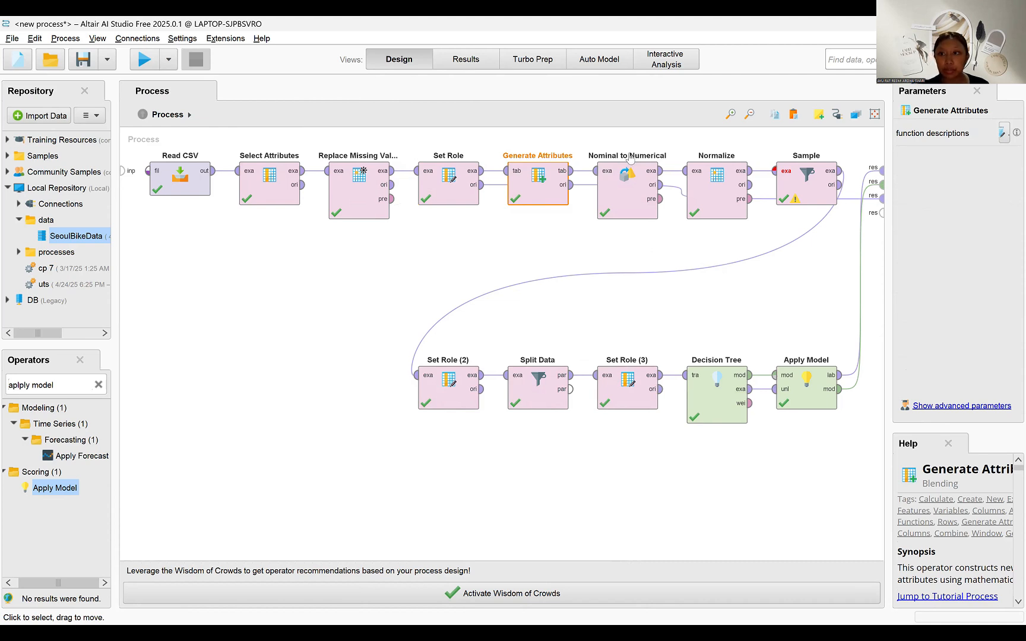
pyautogui.click(1004, 136)
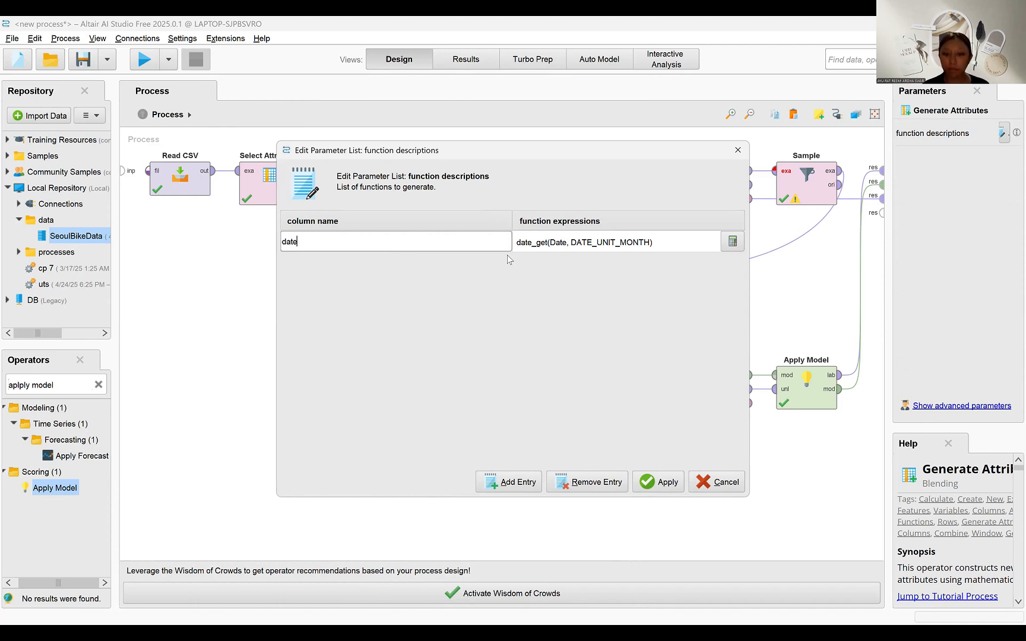
pyautogui.click(665, 482)
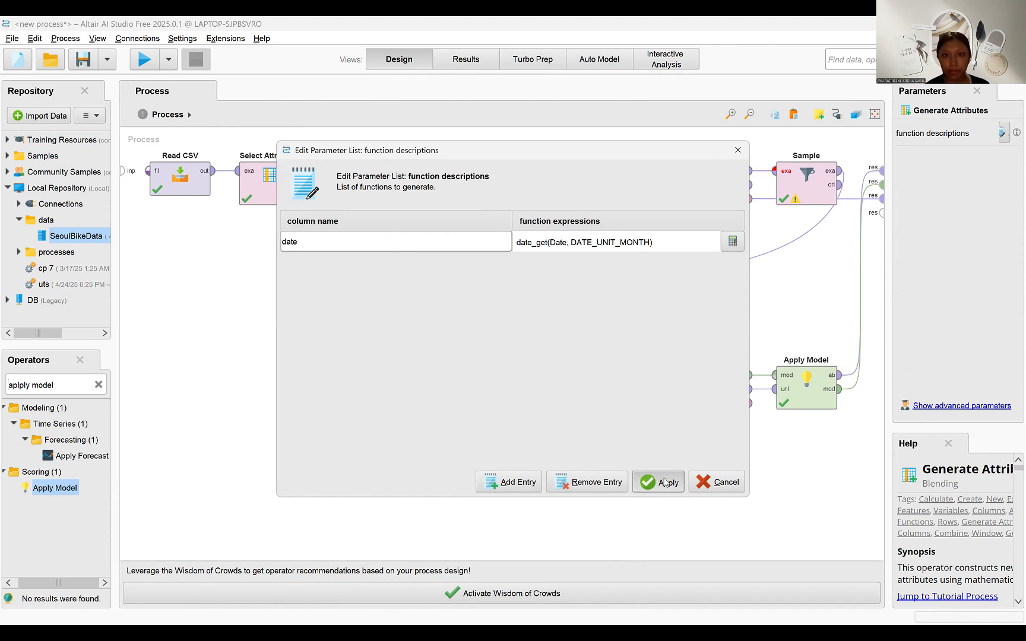
# Examine the parameters of the Nominal to Numerical, Normalize and Sample operators
pyautogui.click(624, 205)
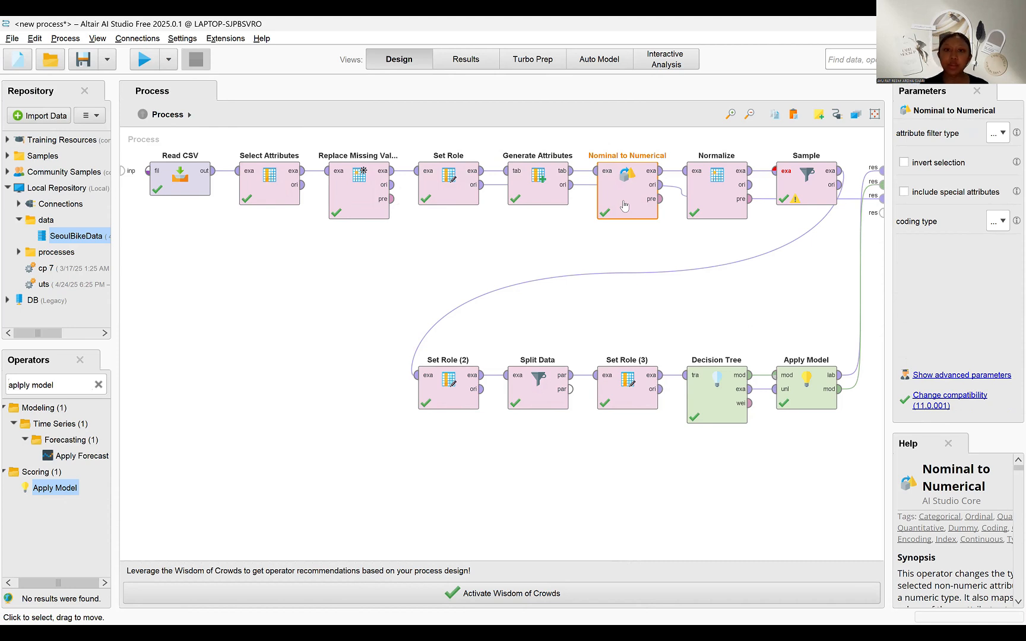
pyautogui.click(728, 210)
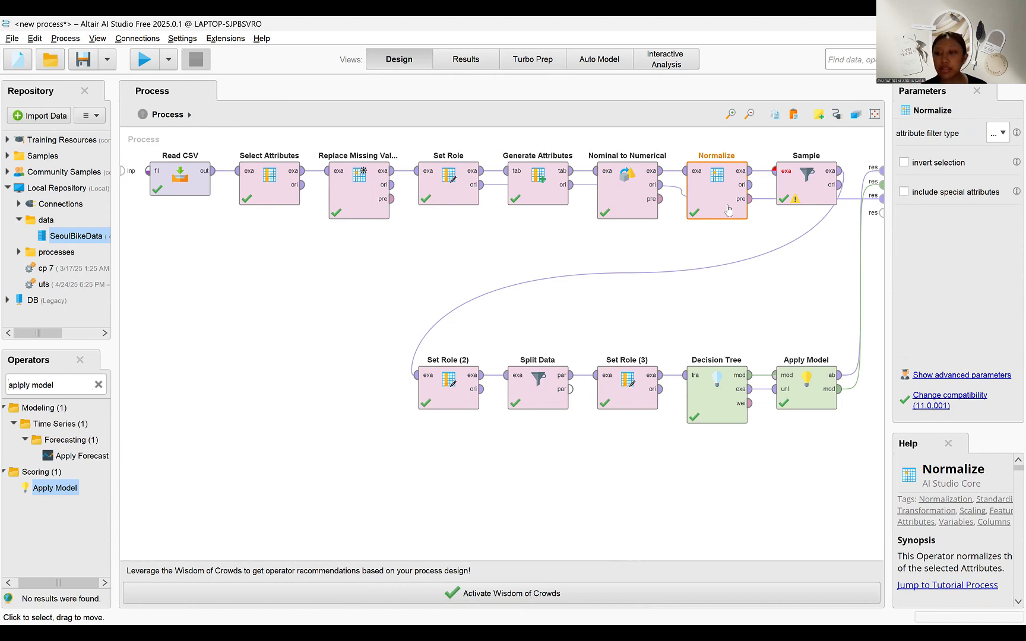
pyautogui.click(803, 199)
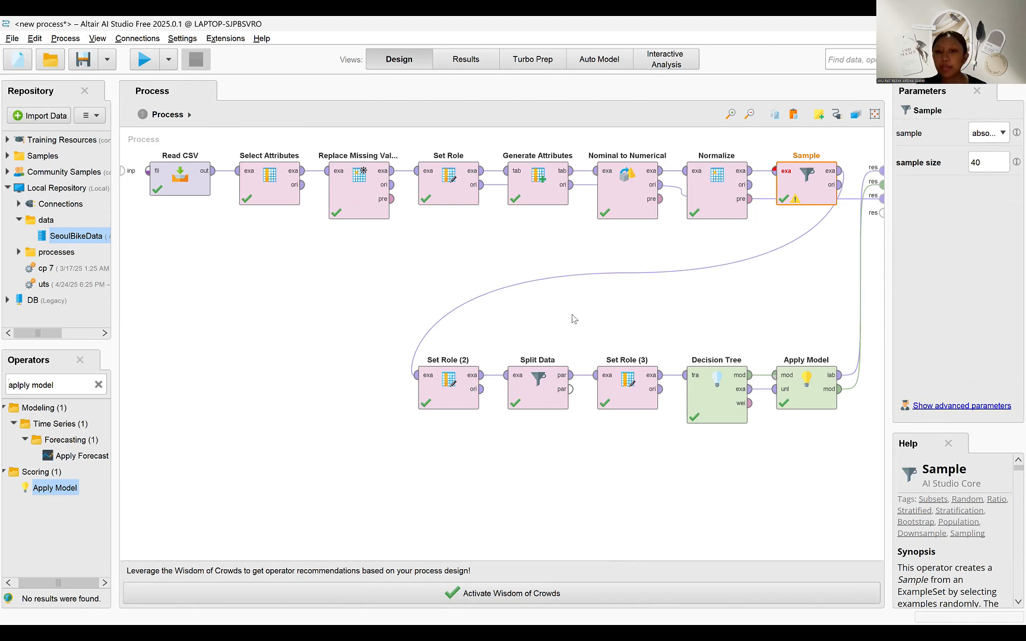
# Review the role list of Set Role (2) and the partition ratios of the Split Data operator
pyautogui.click(445, 399)
pyautogui.doubleClick(445, 396)
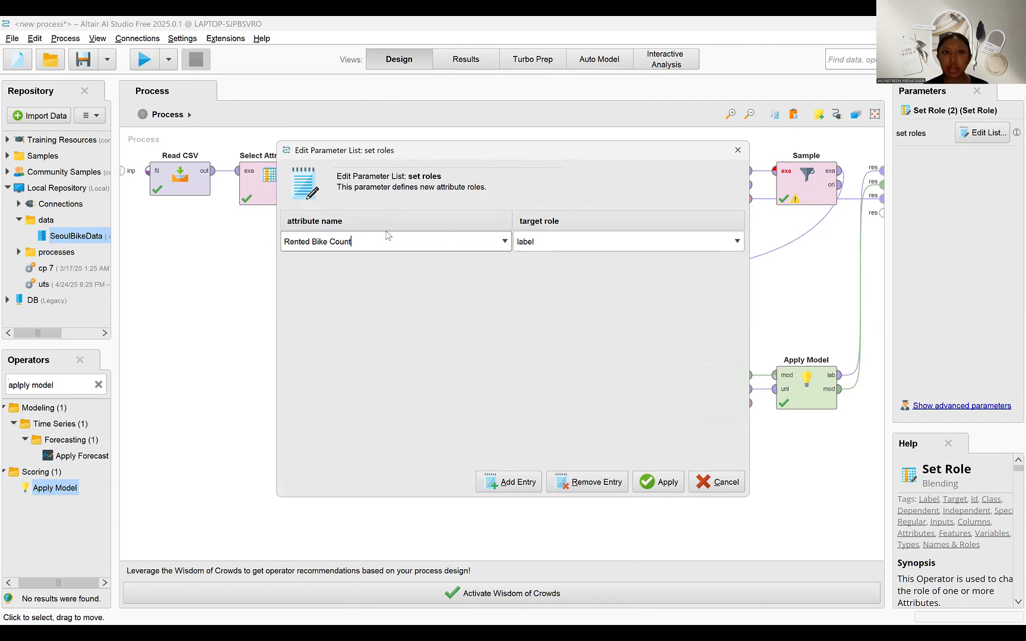
pyautogui.click(655, 488)
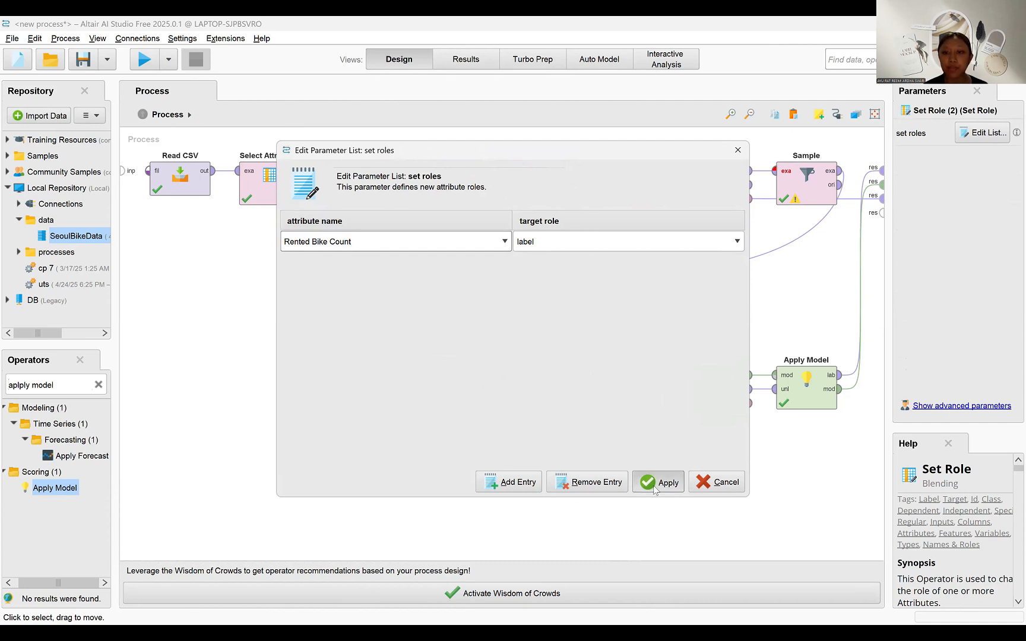
pyautogui.click(537, 397)
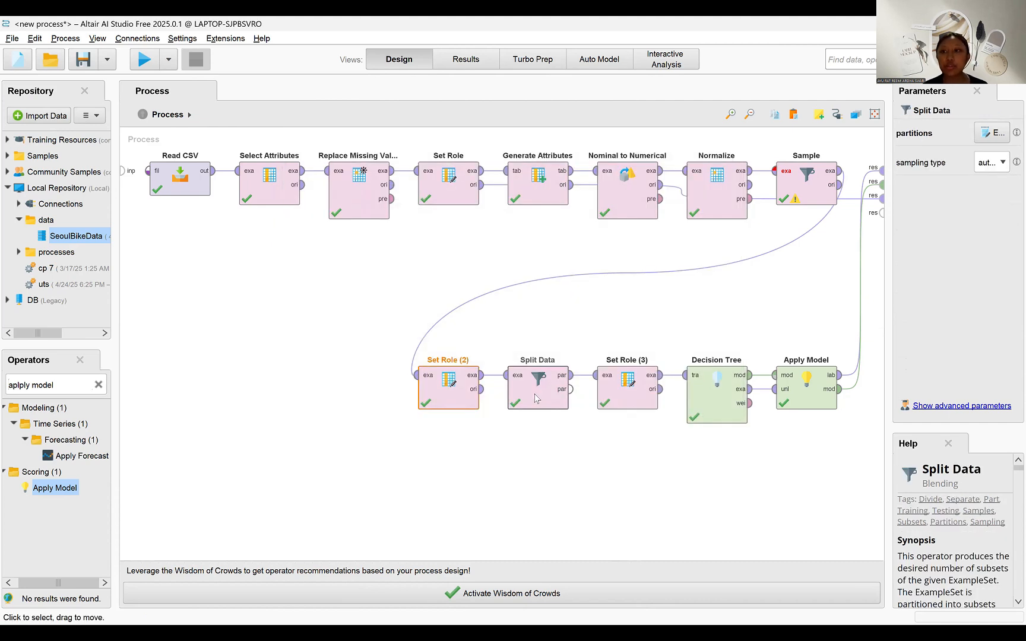
pyautogui.doubleClick(536, 397)
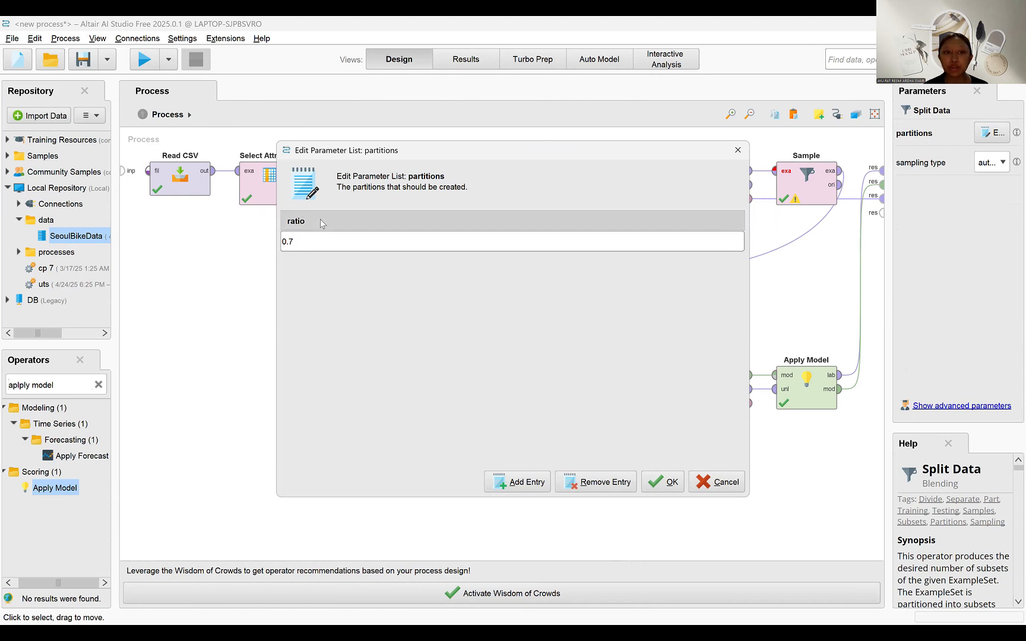
pyautogui.click(656, 491)
# Review the role list of Set Role (3) and the parameters of the Decision Tree and Apply Model operators
pyautogui.click(626, 407)
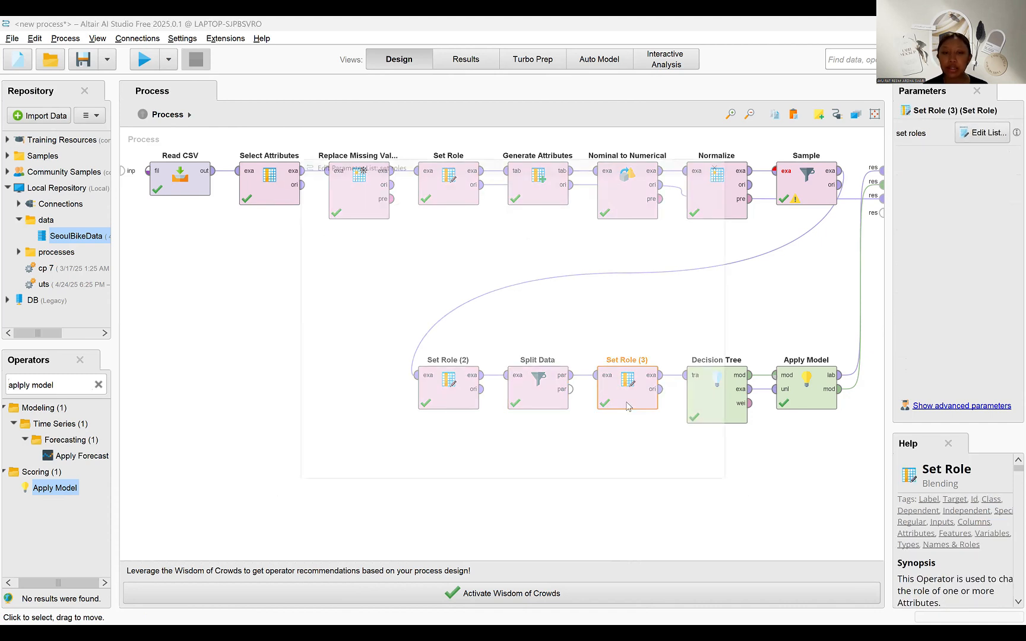
pyautogui.doubleClick(626, 407)
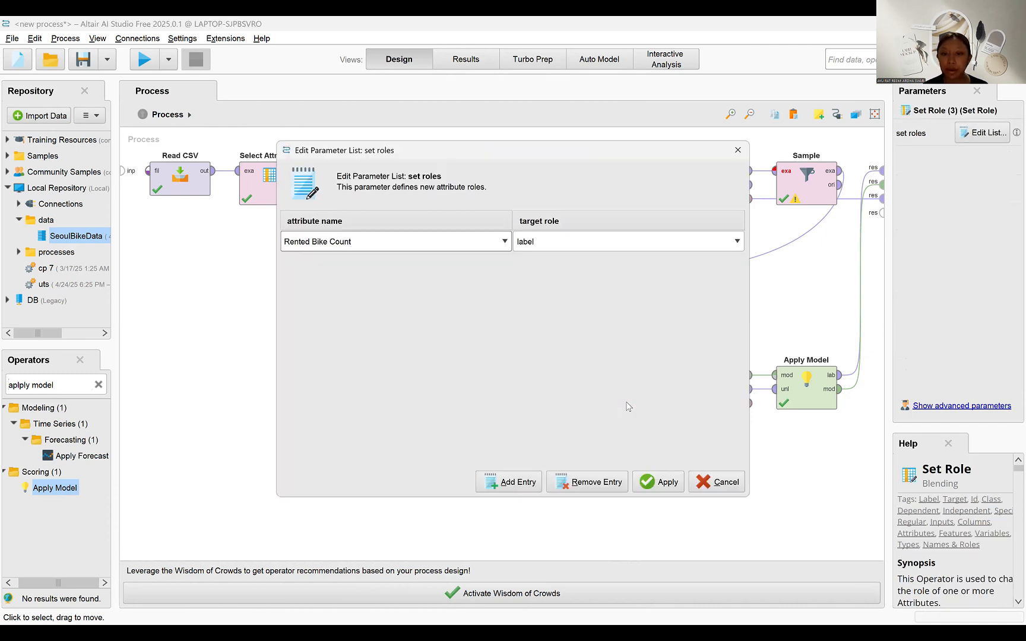
pyautogui.click(668, 479)
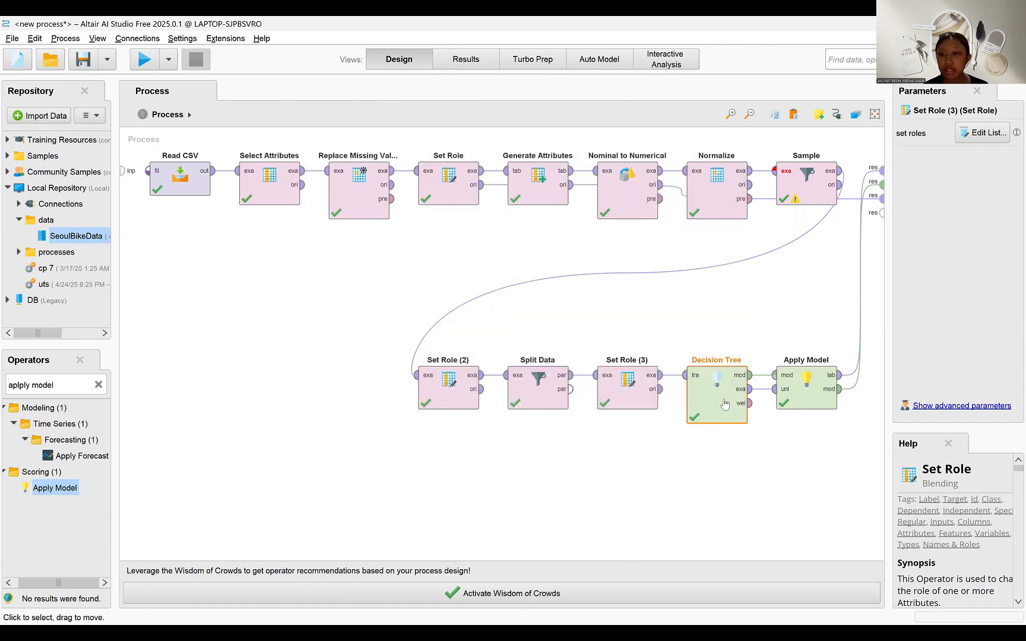
pyautogui.click(724, 404)
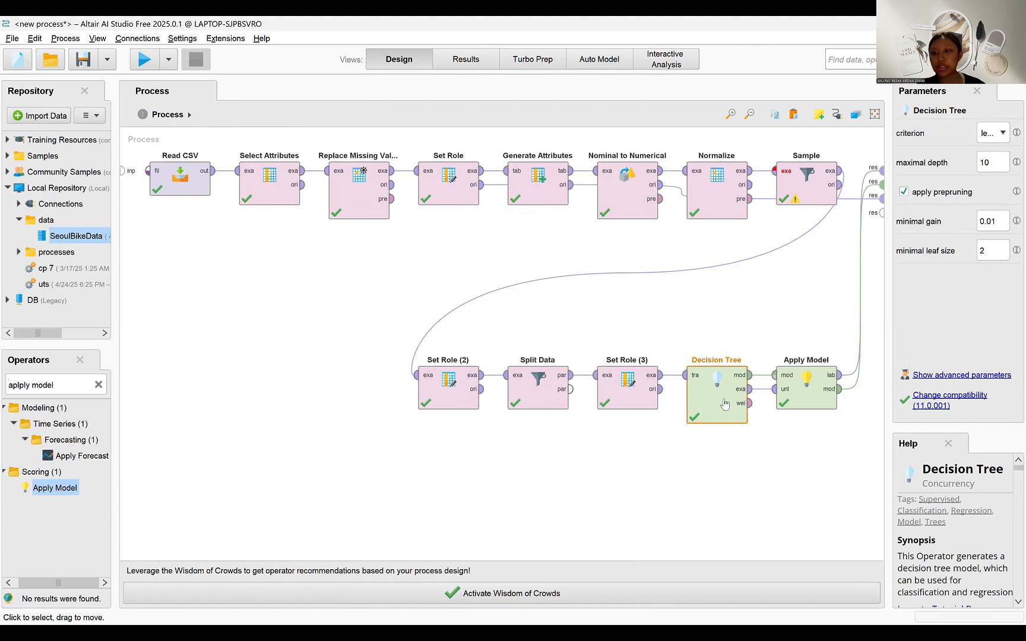
pyautogui.click(810, 399)
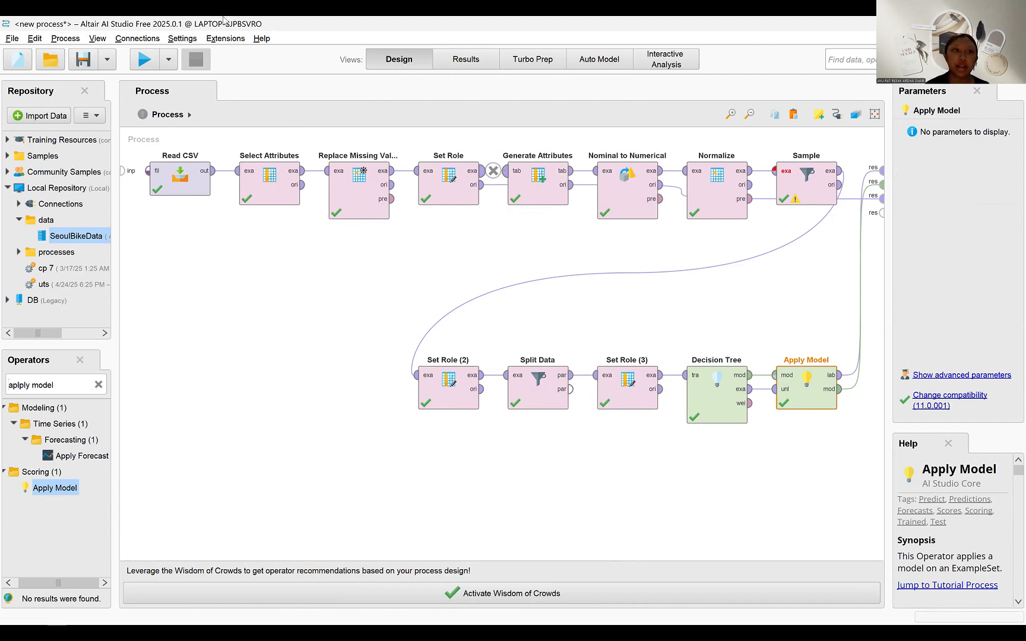
# Run the process and inspect the resulting regression tree graph and the Apply Model prediction table
pyautogui.click(144, 61)
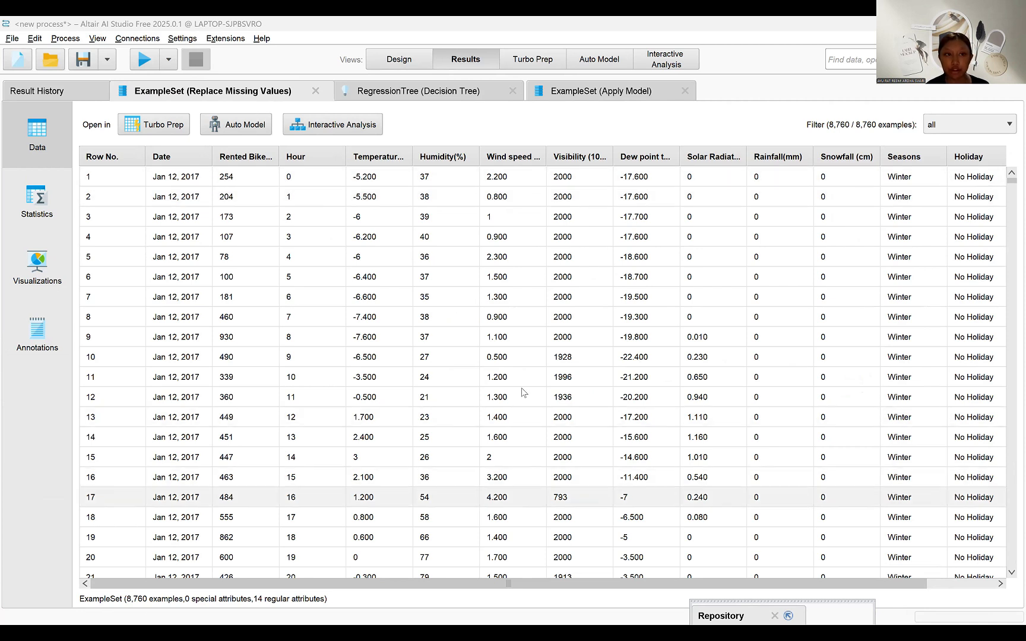
pyautogui.click(381, 94)
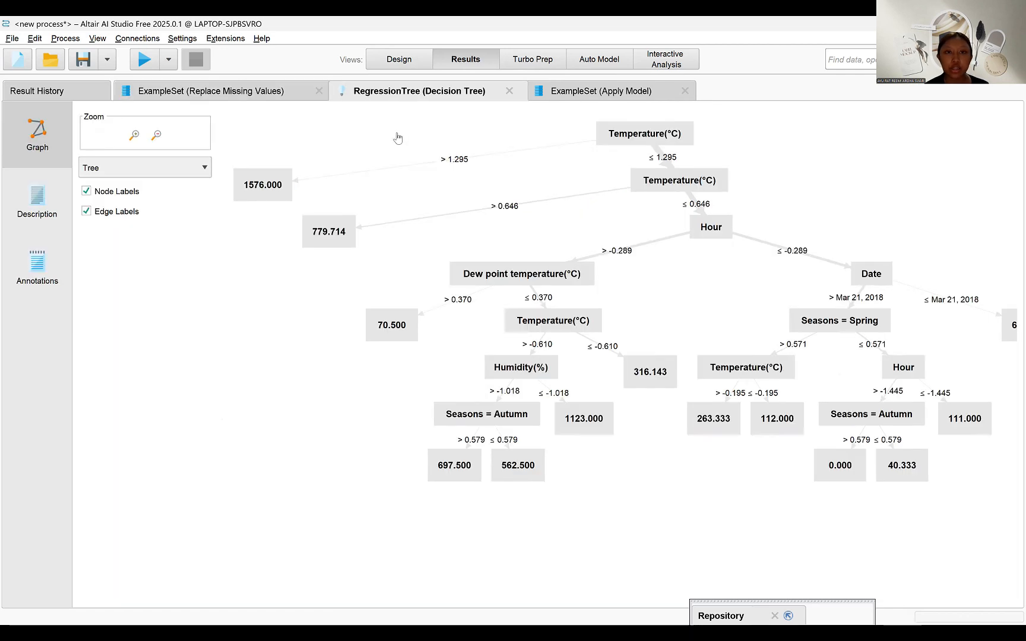
pyautogui.click(157, 136)
pyautogui.click(159, 137)
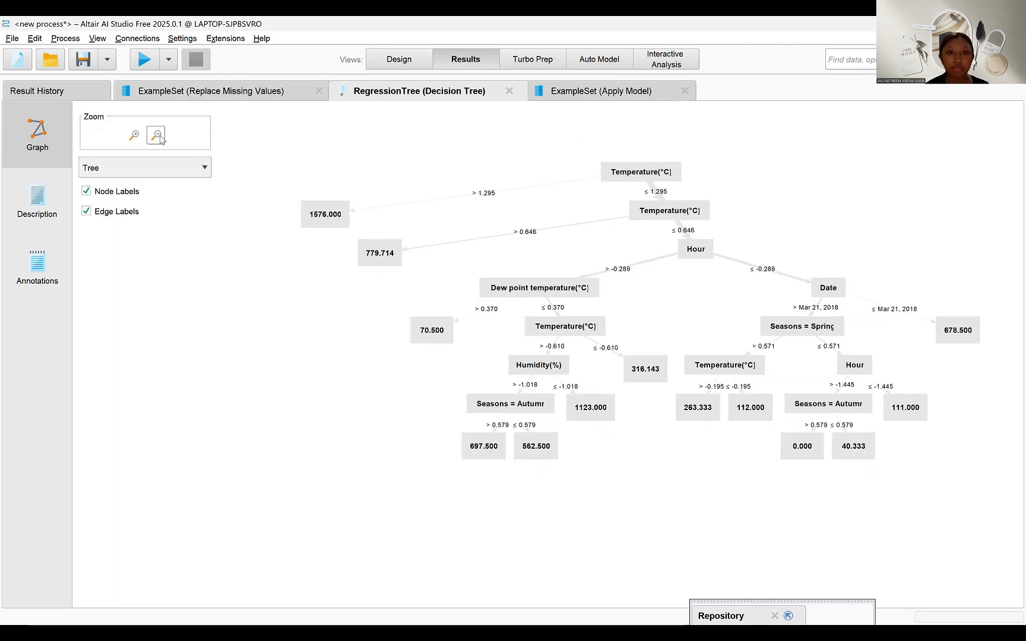
pyautogui.click(601, 90)
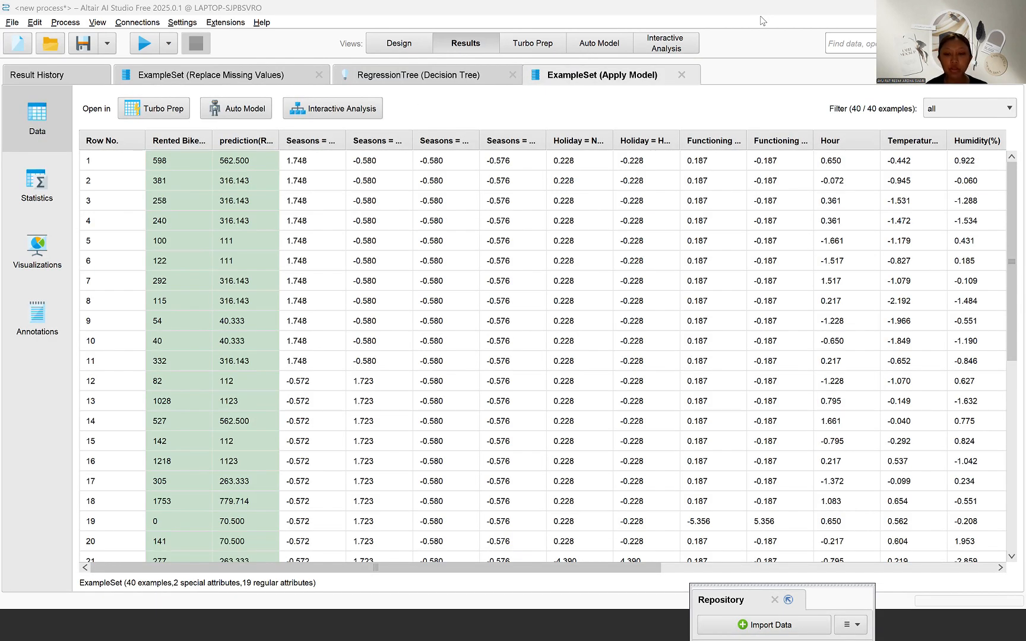
# Switch to the slide presentation and go through its RapidMiner results
pyautogui.hotkey('alt', 'Tab')
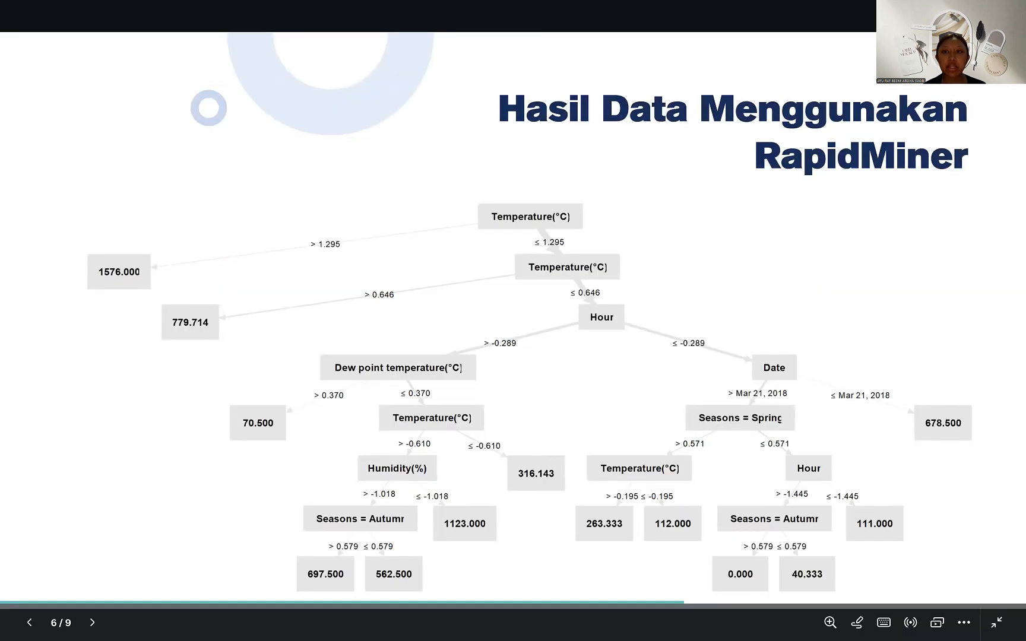
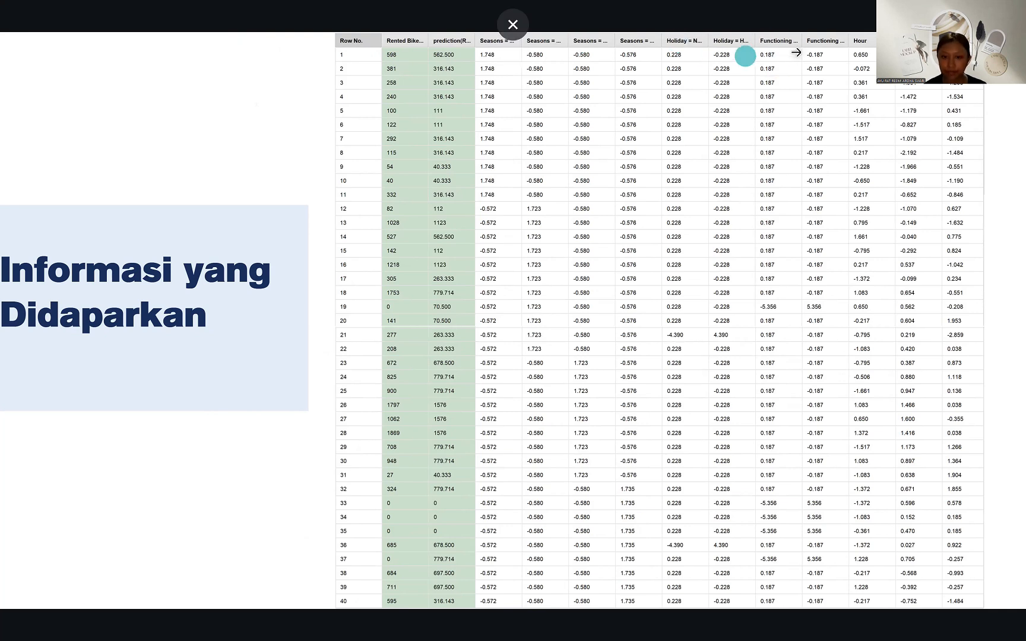
pyautogui.click(797, 541)
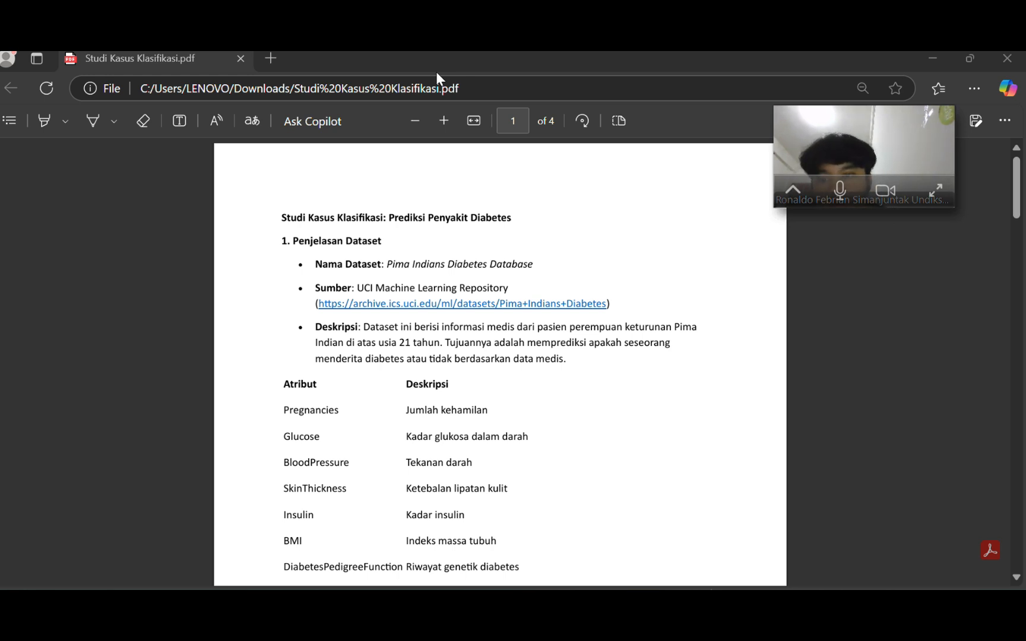
# Read the Pima Indians Diabetes dataset description and its attribute table in the case study PDF
pyautogui.scroll(-2, 339, 390)
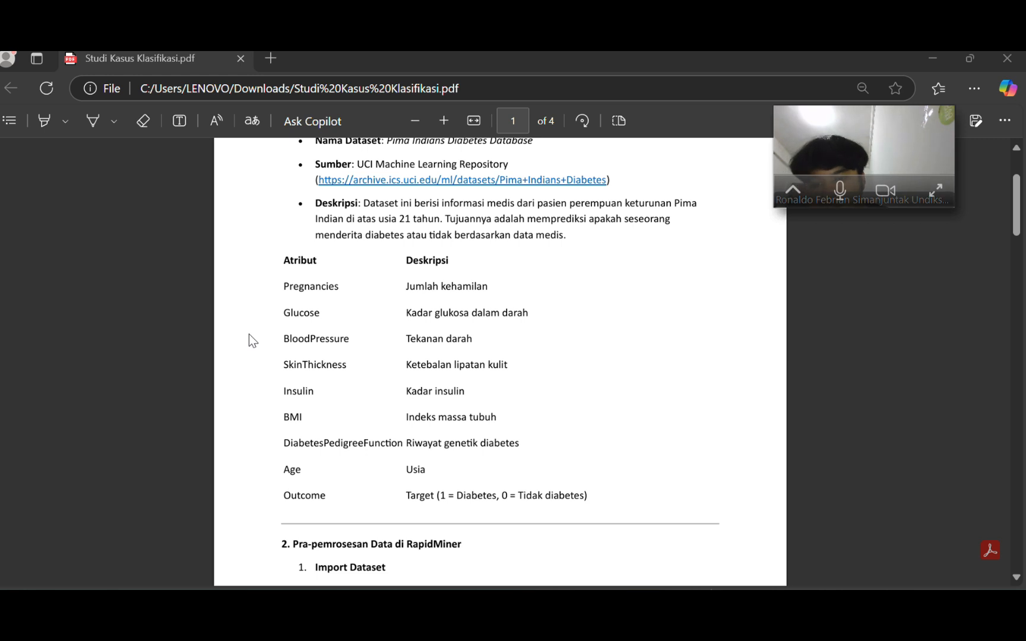
pyautogui.scroll(-2, 250, 335)
pyautogui.scroll(-2, 317, 410)
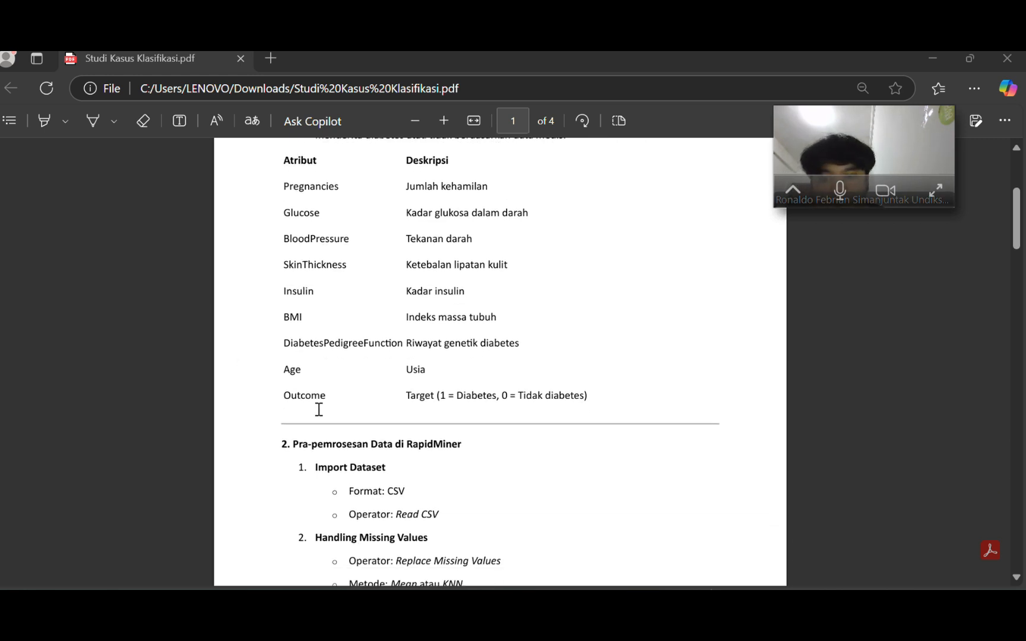
pyautogui.scroll(-1, 313, 407)
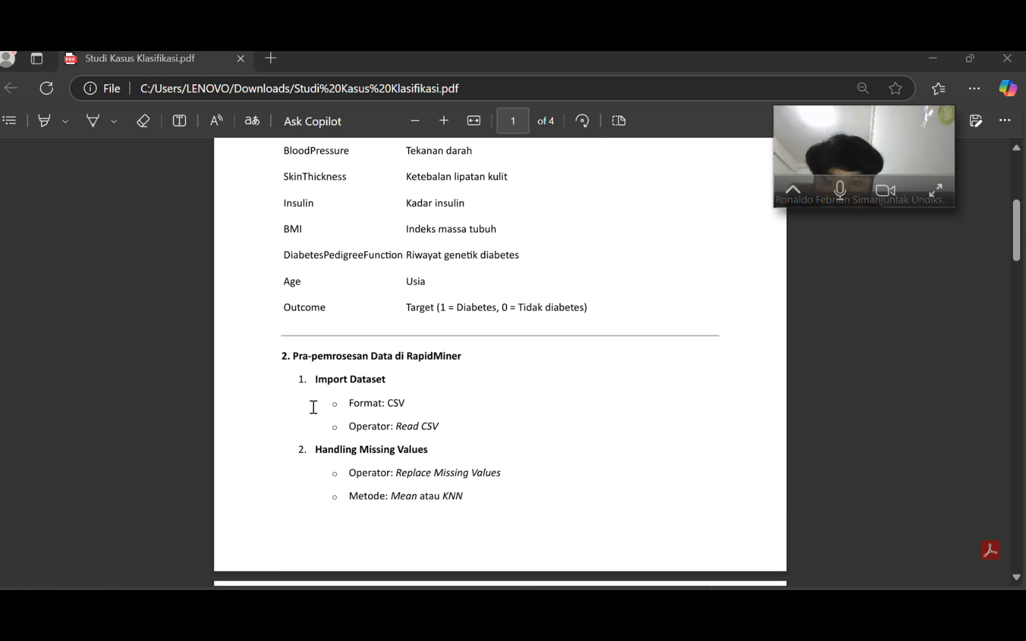
# Read the RapidMiner preprocessing section, covering dataset import, missing value handling, numeric normalization and the data split
pyautogui.scroll(-2, 313, 406)
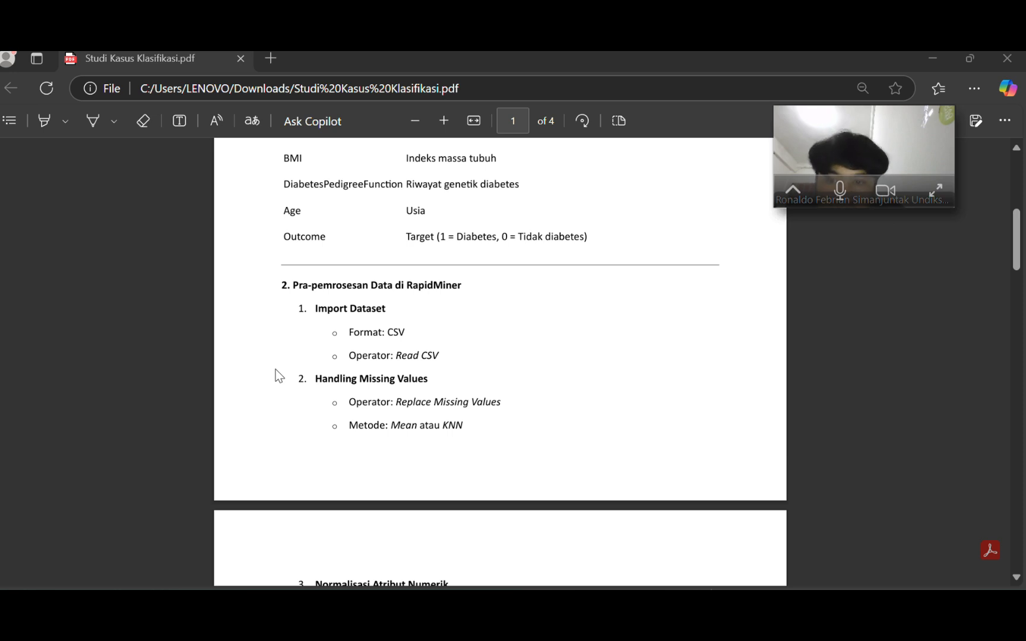
pyautogui.scroll(-1, 275, 370)
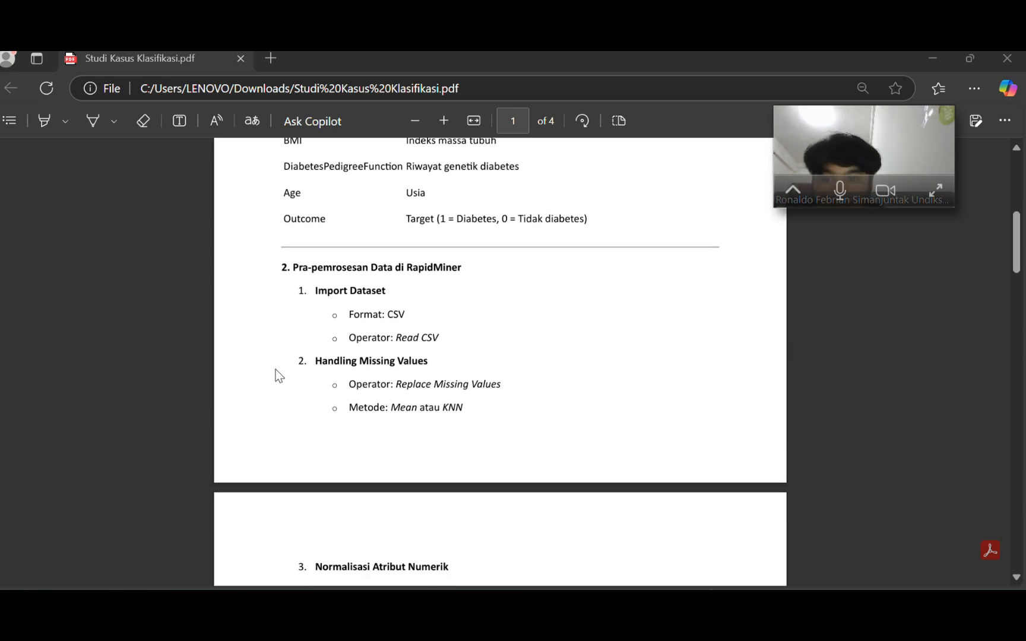
pyautogui.scroll(-2, 275, 370)
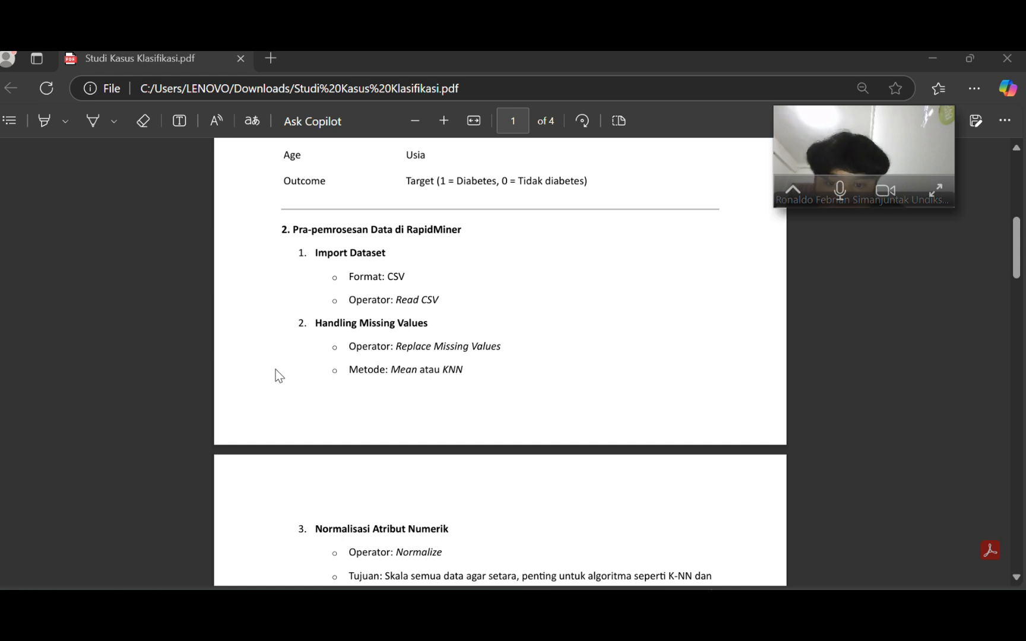
pyautogui.scroll(-5, 276, 370)
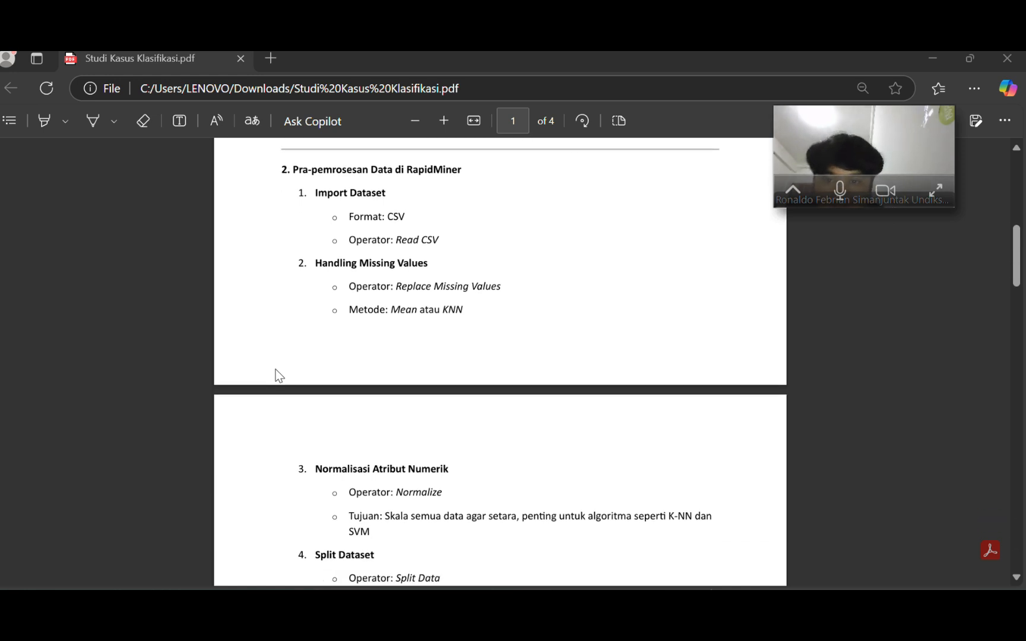
pyautogui.scroll(-2, 278, 367)
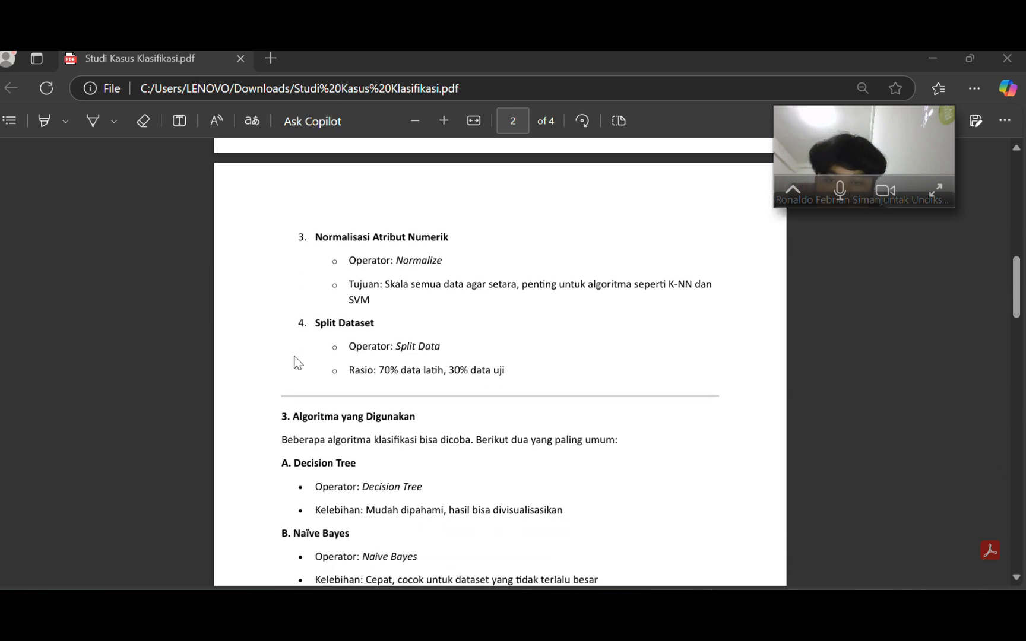
pyautogui.scroll(-1, 298, 363)
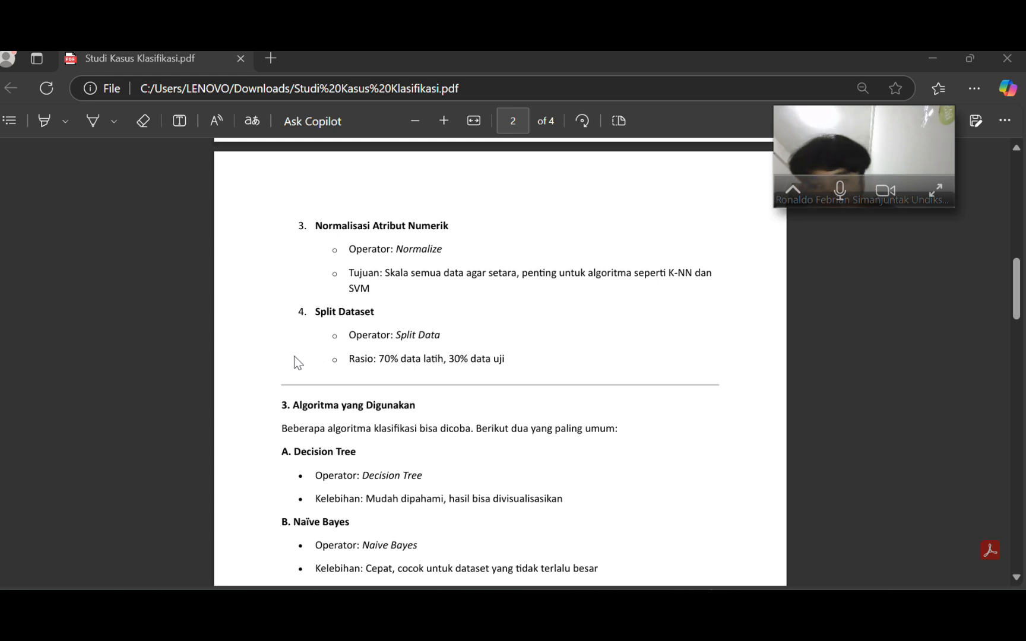
# Examine the section on the algorithms used, comparing the Decision Tree and Naïve Bayes operators and their strengths
pyautogui.scroll(-3, 295, 361)
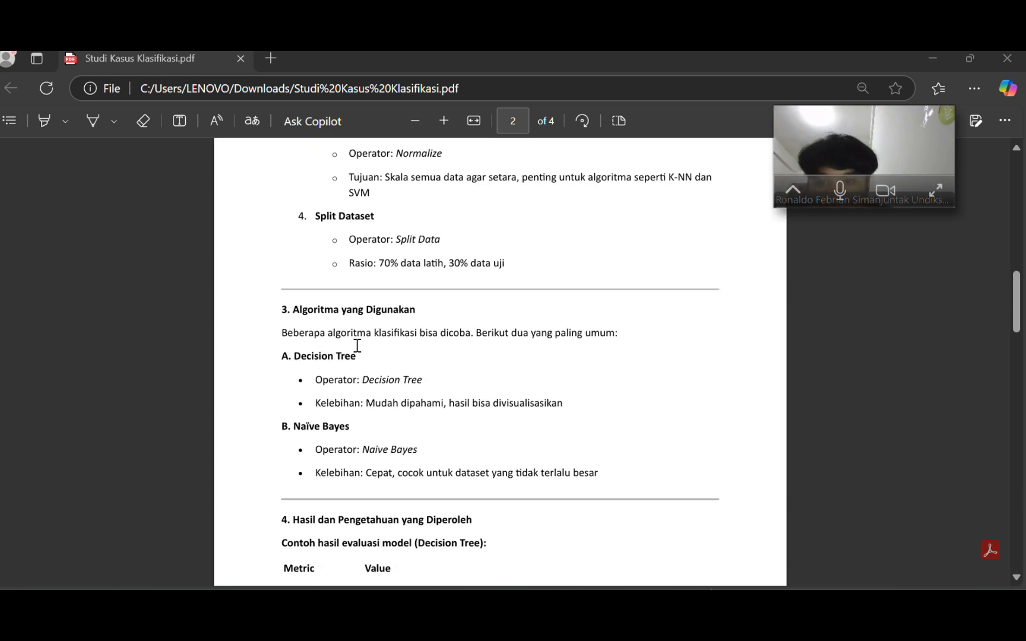
pyautogui.scroll(-1, 357, 345)
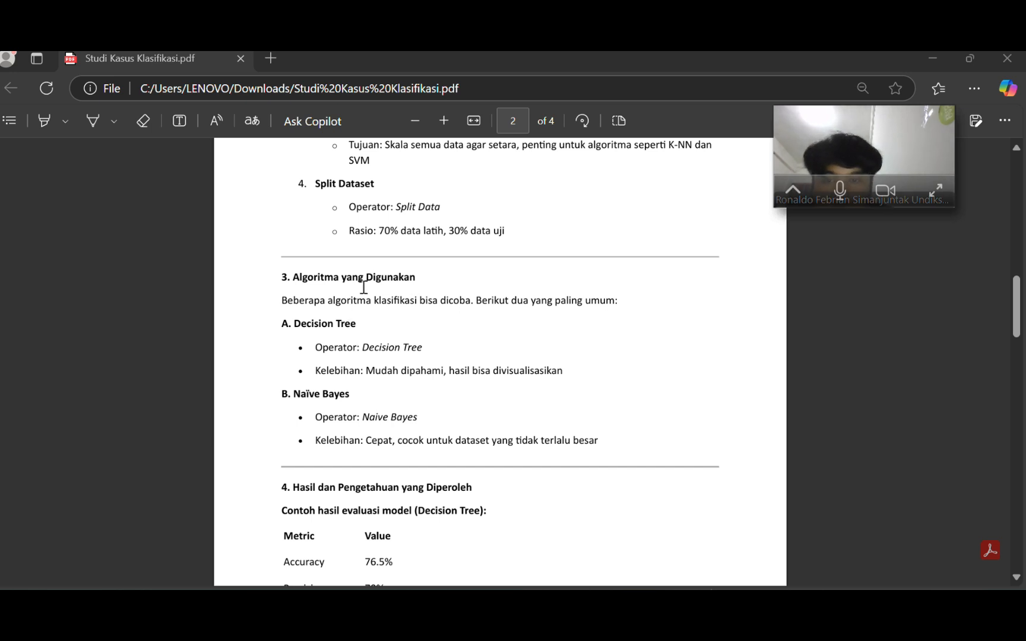
pyautogui.scroll(-1, 350, 334)
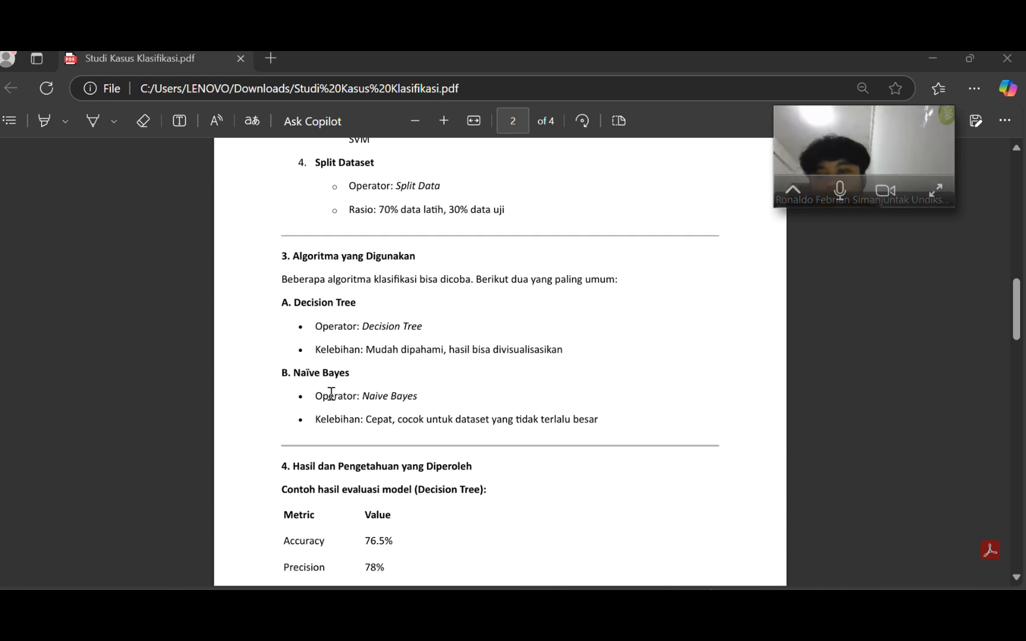
pyautogui.scroll(-1, 331, 394)
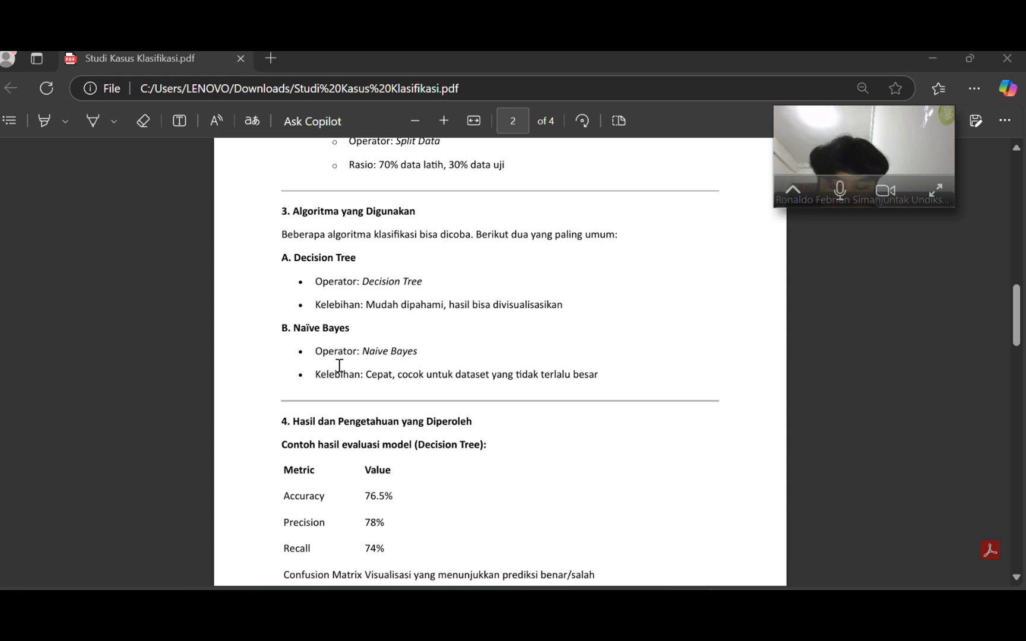
pyautogui.scroll(-1, 407, 398)
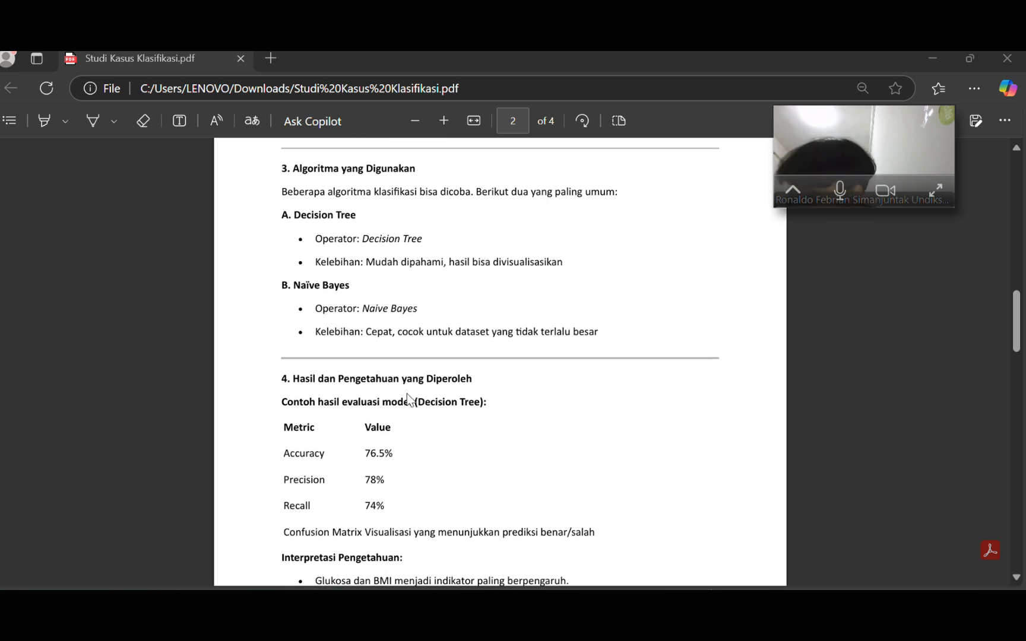
# Examine the Decision Tree evaluation metrics and the knowledge interpretation below them
pyautogui.scroll(-1, 407, 398)
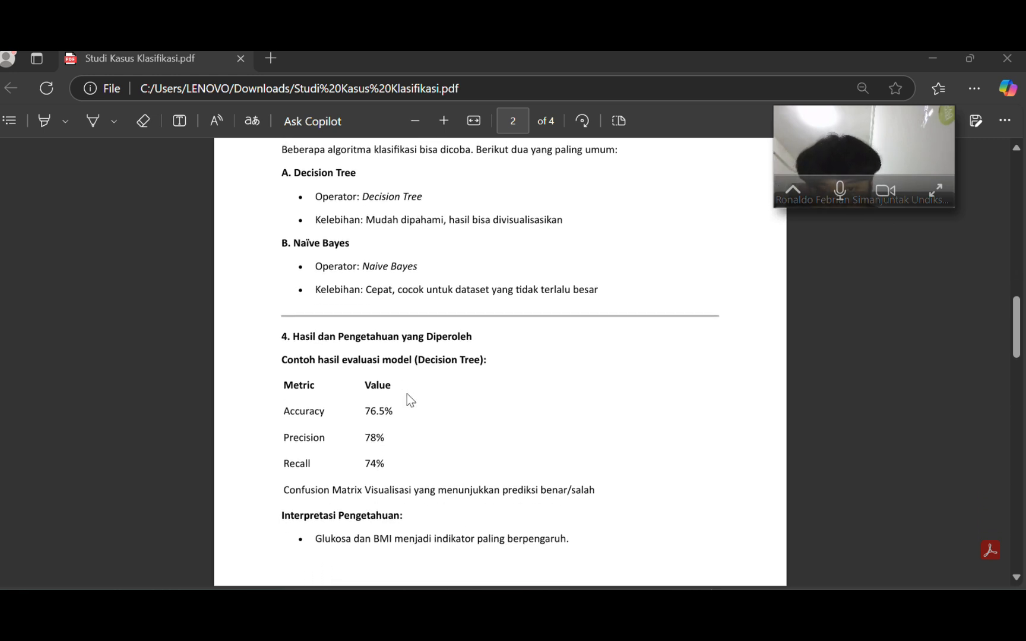
pyautogui.scroll(-1, 401, 391)
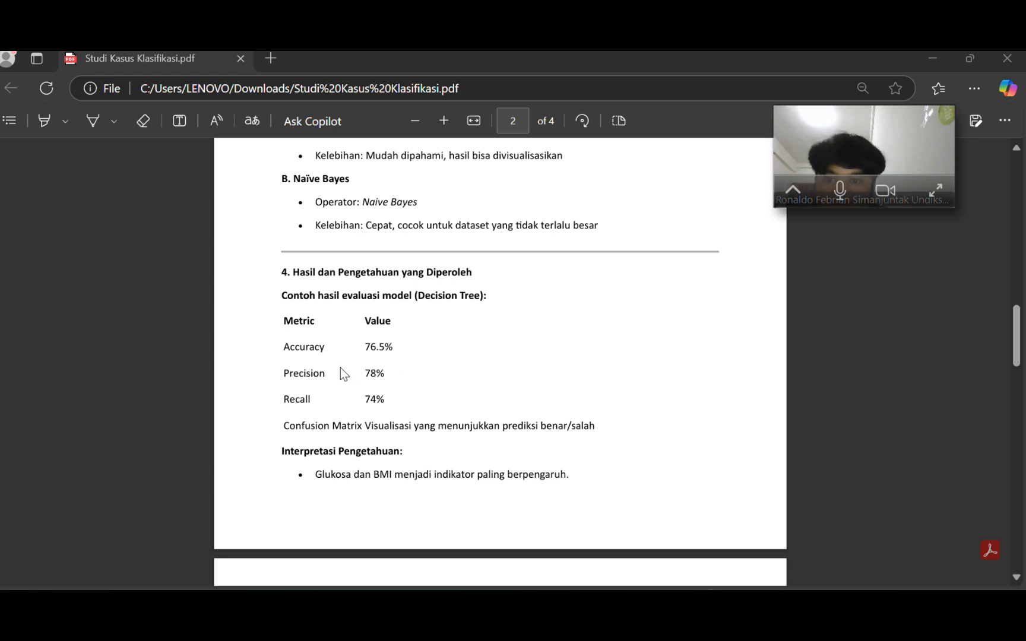
pyautogui.scroll(-1, 340, 368)
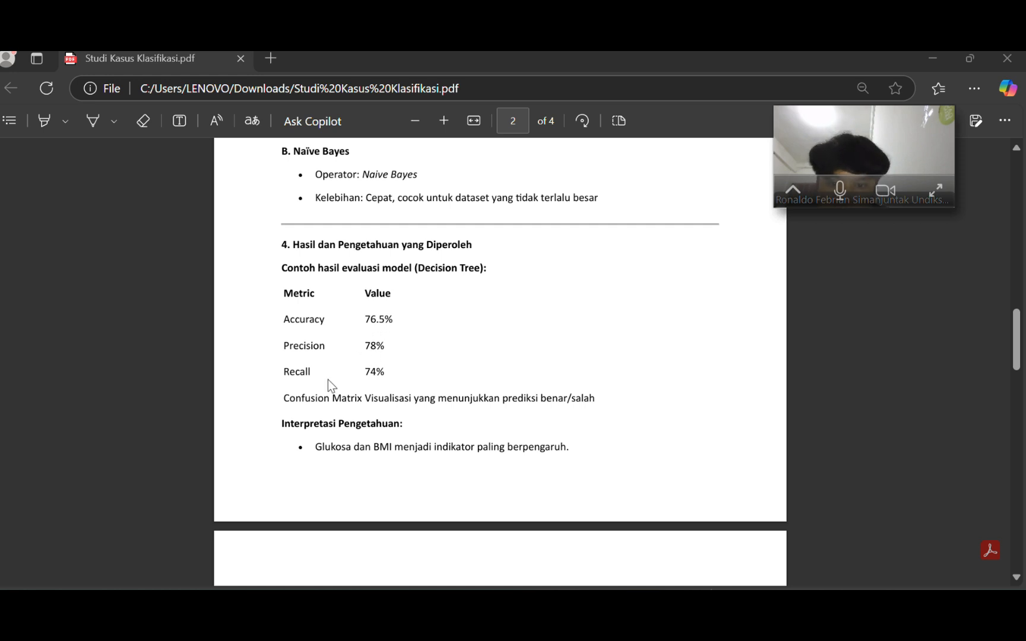
pyautogui.scroll(-1, 368, 380)
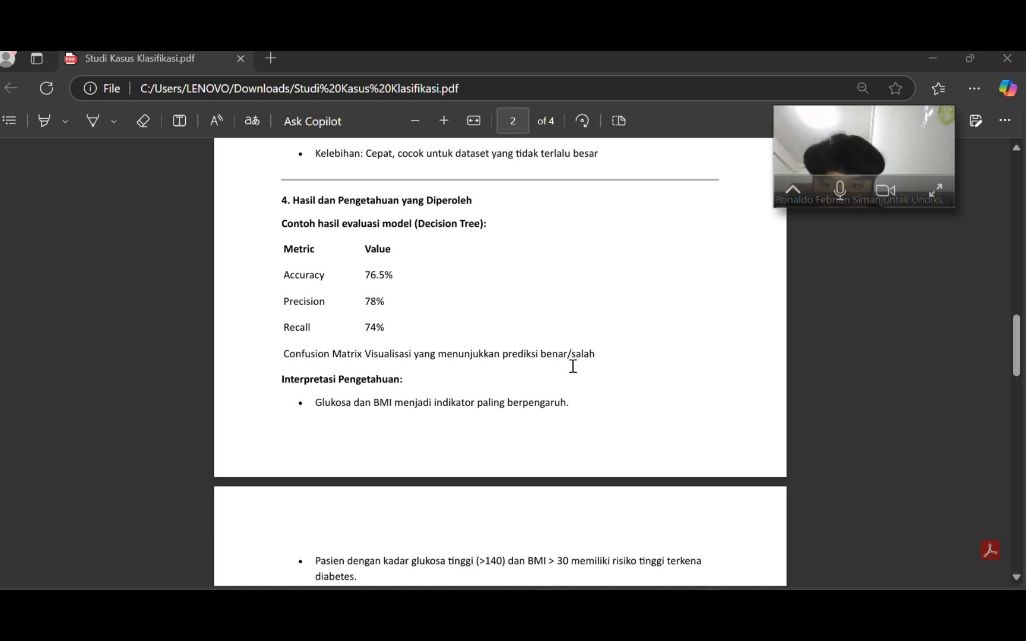
pyautogui.scroll(-1, 499, 385)
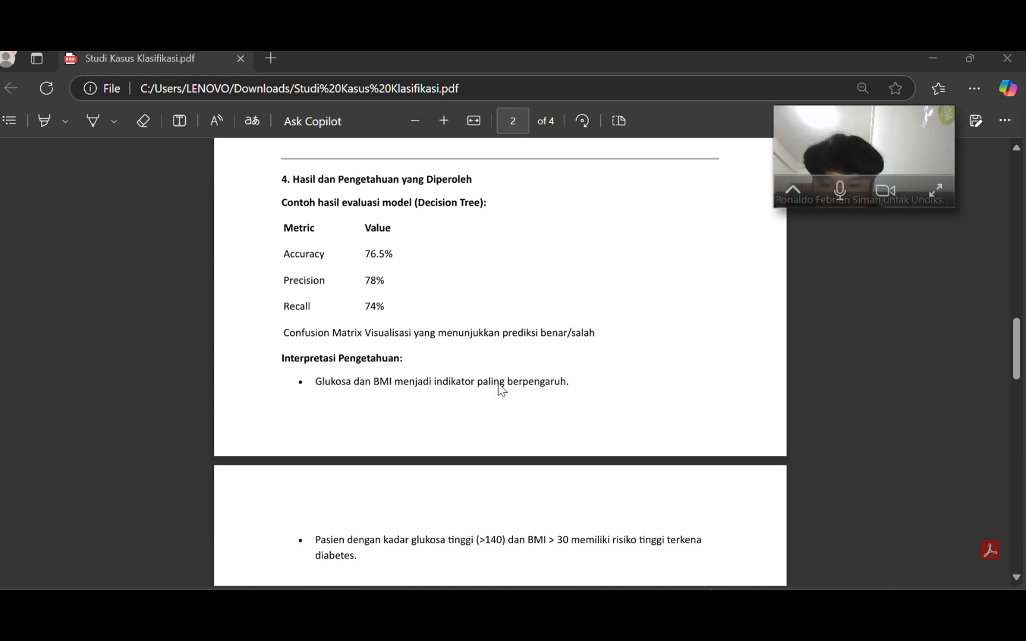
pyautogui.scroll(-1, 498, 385)
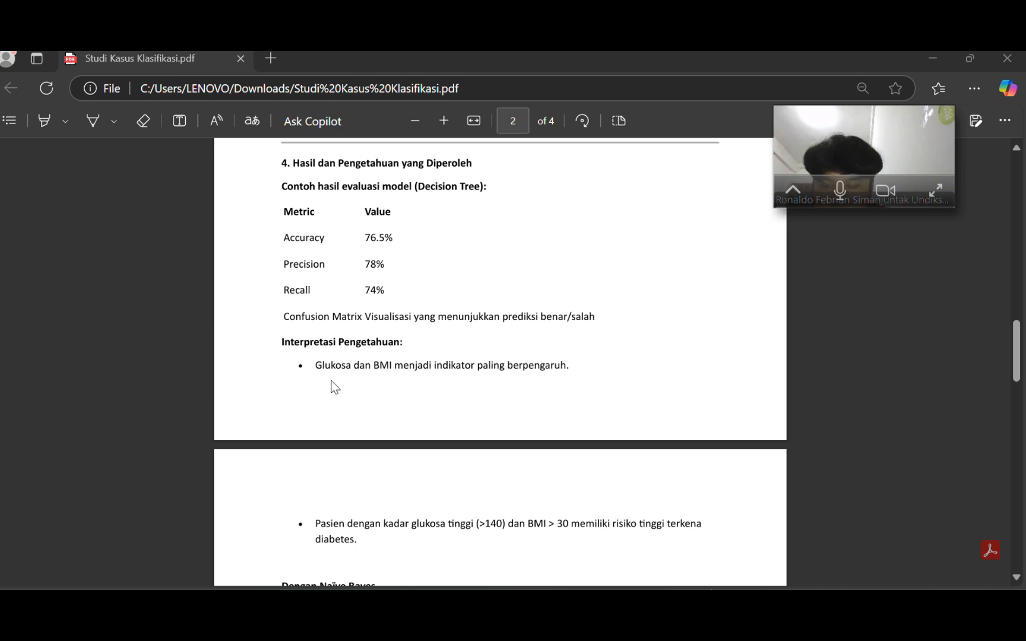
pyautogui.scroll(-1, 334, 387)
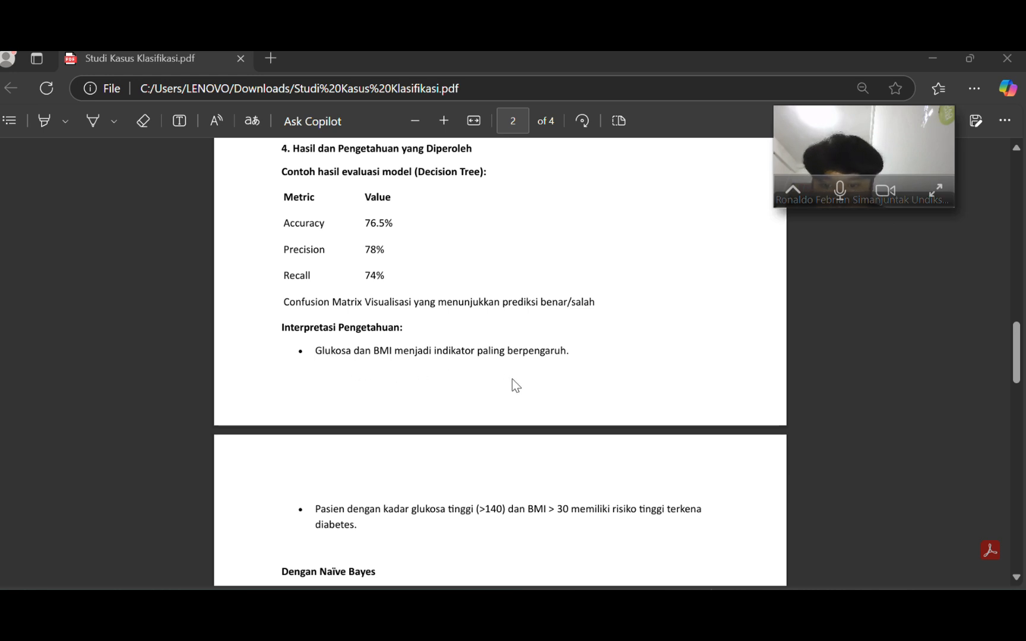
# Read the Naïve Bayes results, including both class ranges, their meaning and the component detail table
pyautogui.scroll(-1, 512, 380)
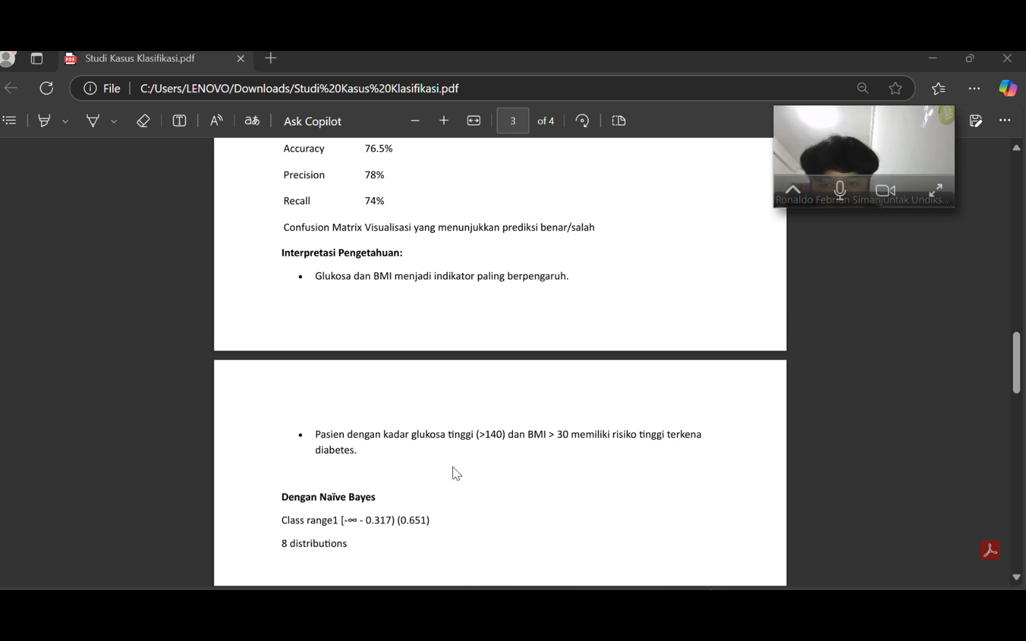
pyautogui.scroll(-1, 358, 502)
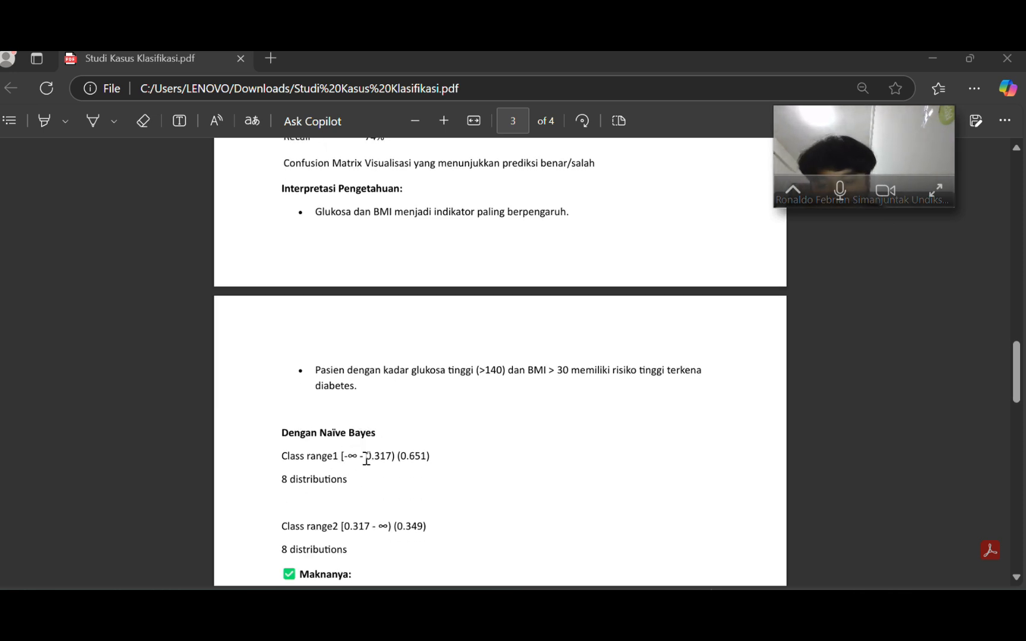
pyautogui.scroll(-1, 359, 484)
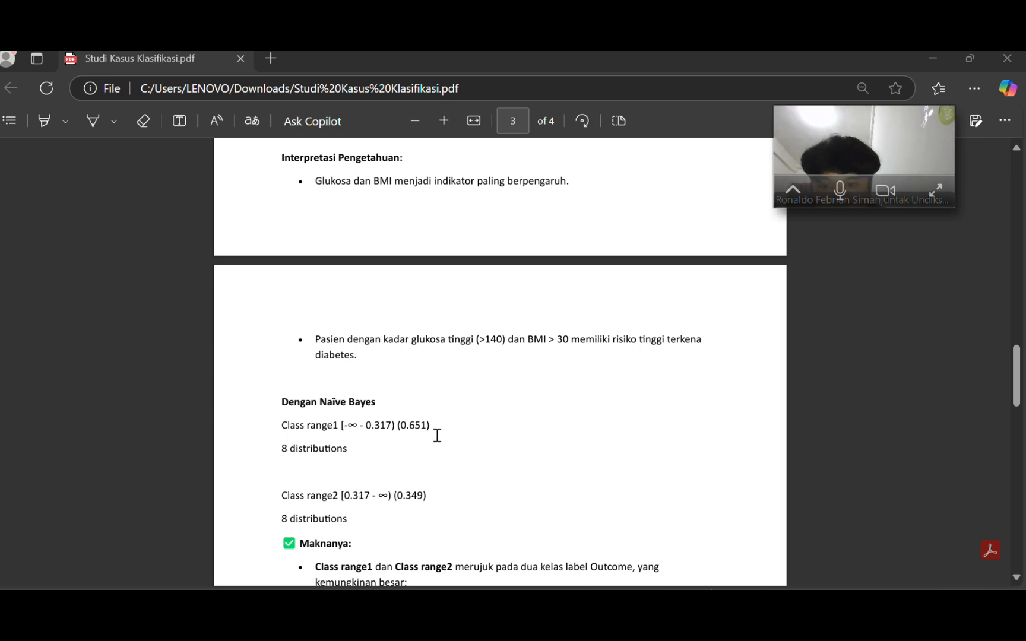
pyautogui.scroll(-1, 370, 475)
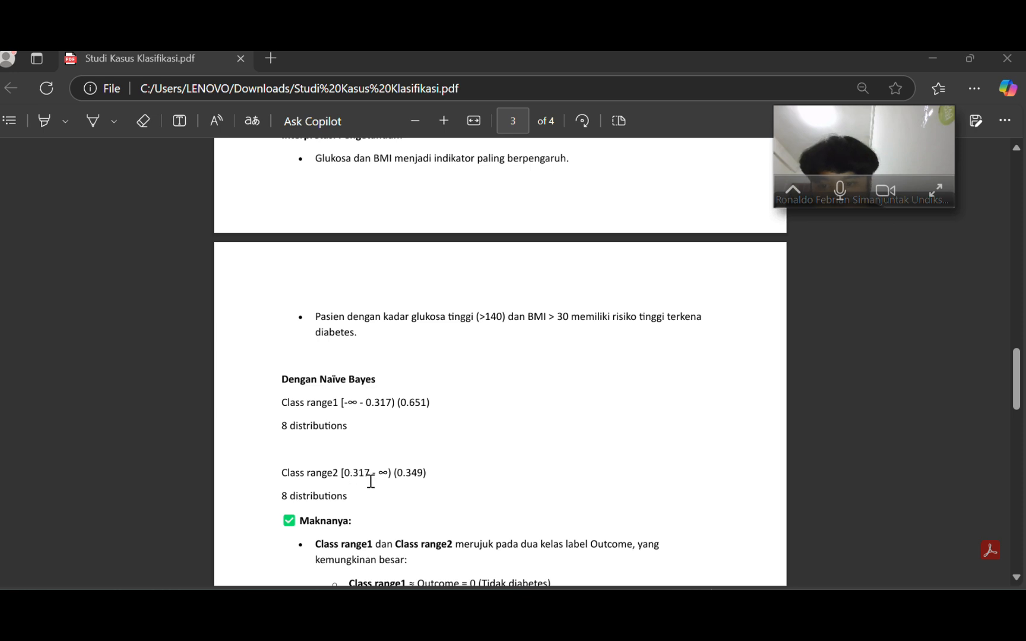
pyautogui.scroll(-3, 418, 485)
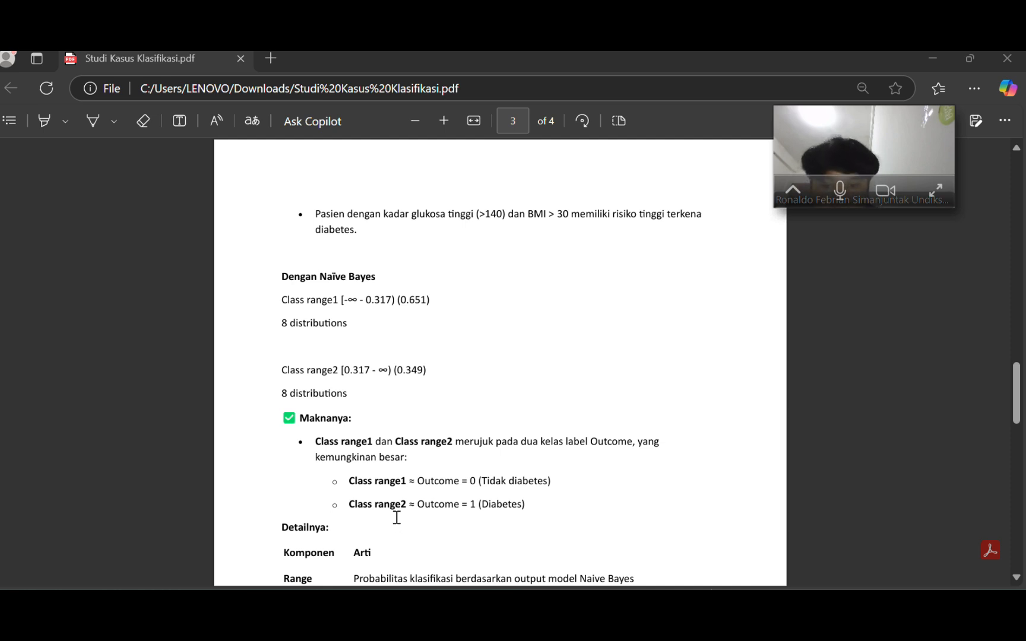
pyautogui.scroll(-3, 397, 518)
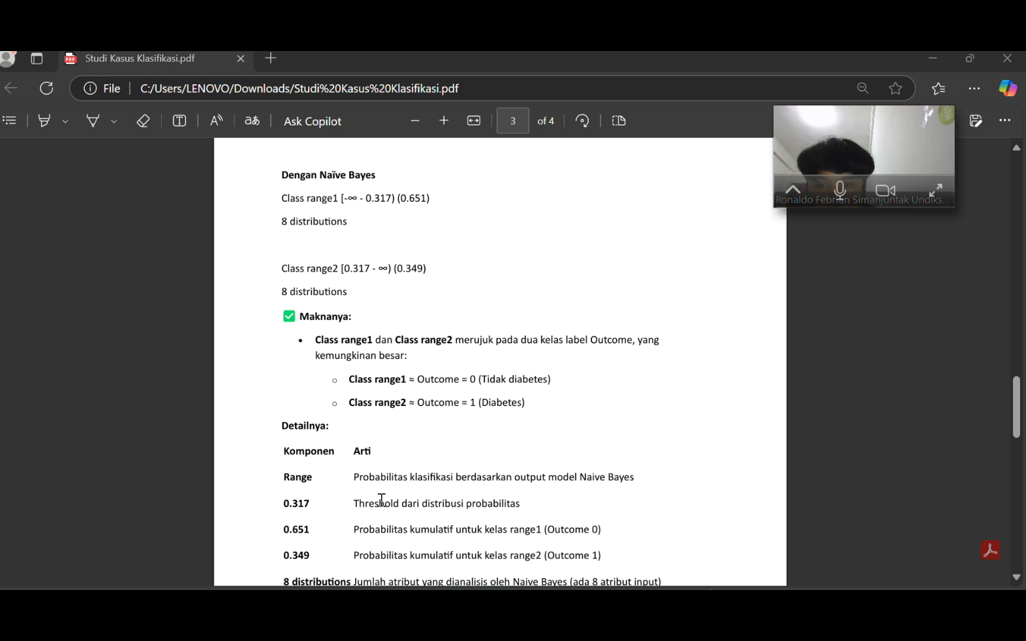
pyautogui.scroll(-2, 382, 500)
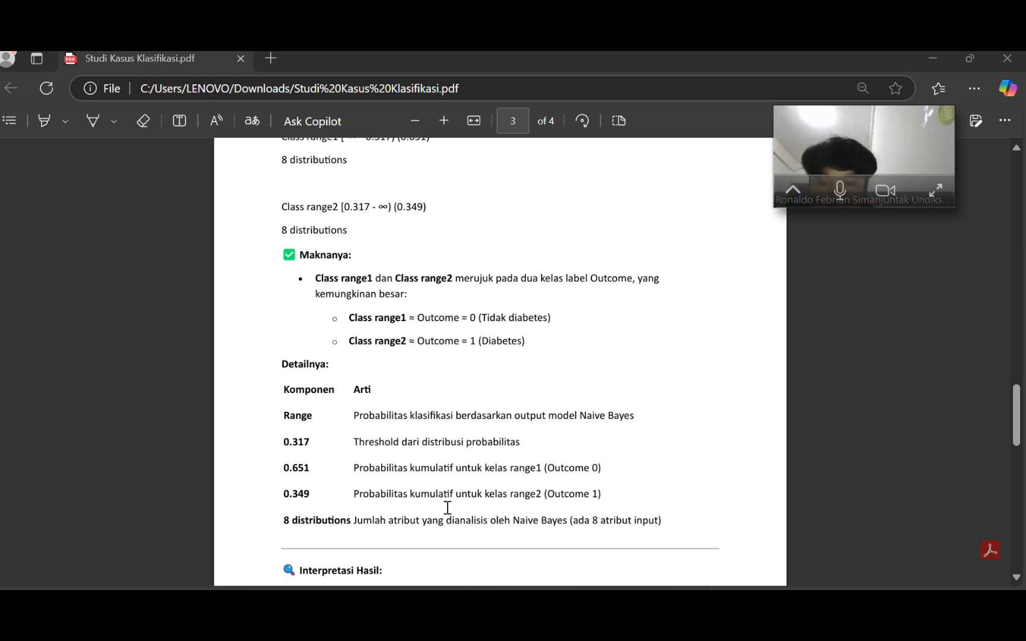
pyautogui.scroll(-1, 447, 508)
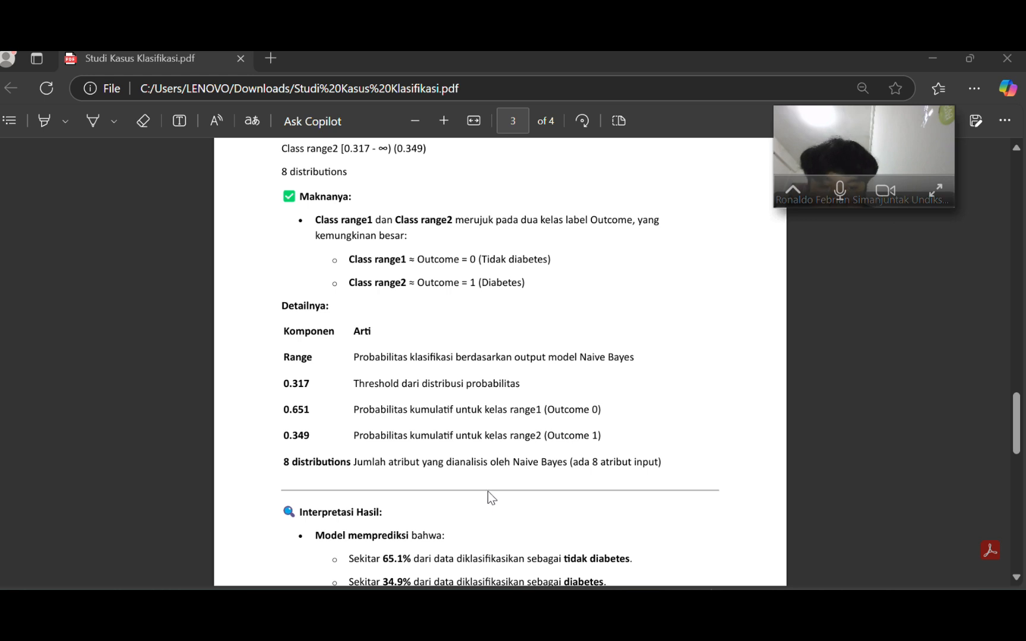
# Read the interpretation of the Naïve Bayes predictions and the Evaluasi Hasil section on the last page
pyautogui.scroll(-1, 487, 498)
pyautogui.scroll(-2, 386, 508)
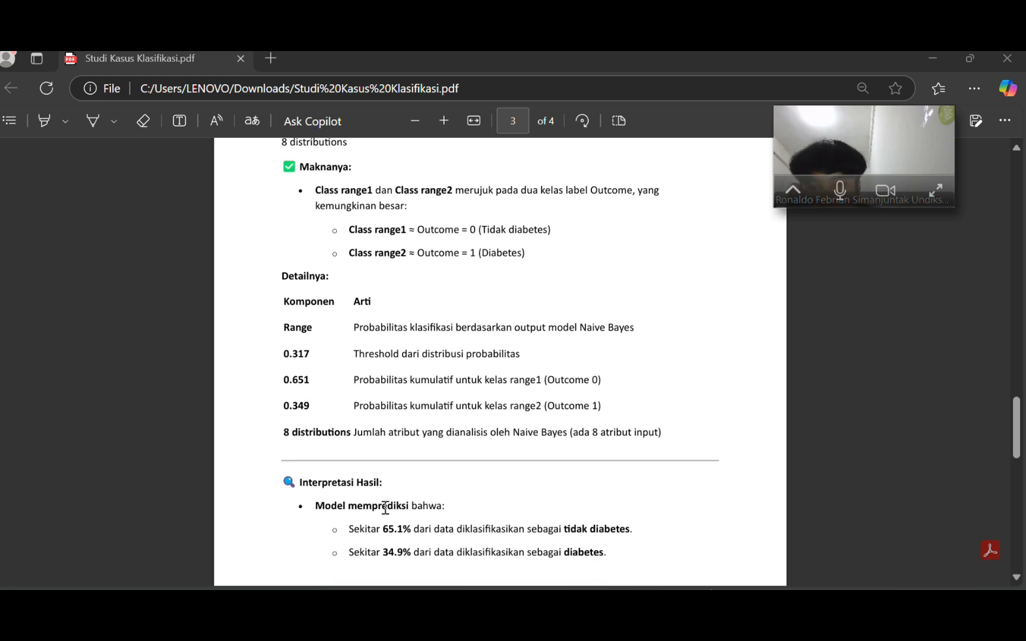
pyautogui.scroll(-1, 344, 487)
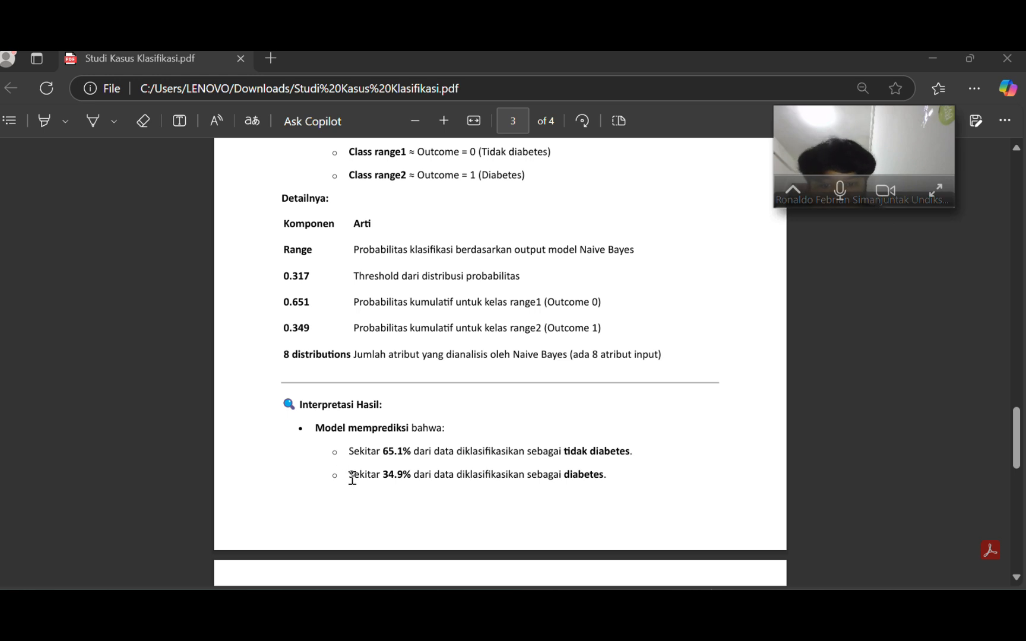
pyautogui.scroll(-1, 352, 478)
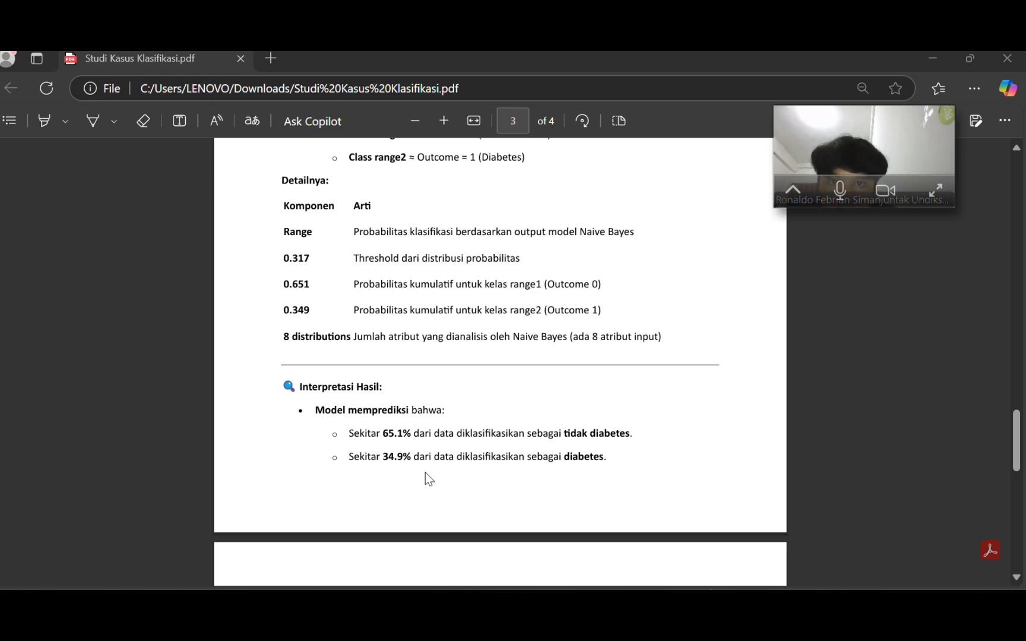
pyautogui.scroll(-4, 425, 473)
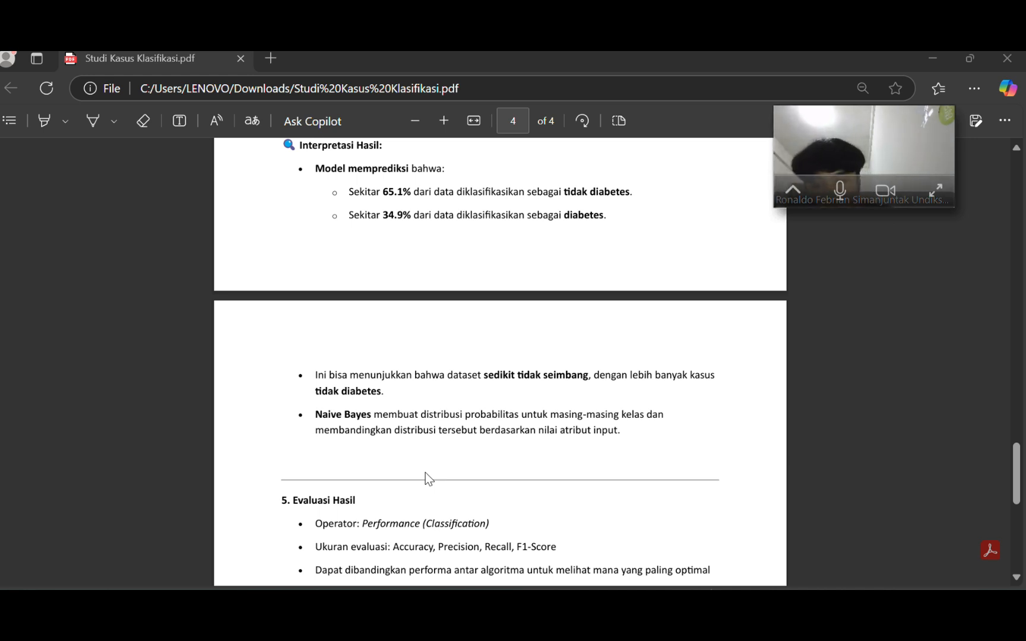
pyautogui.scroll(-1, 424, 472)
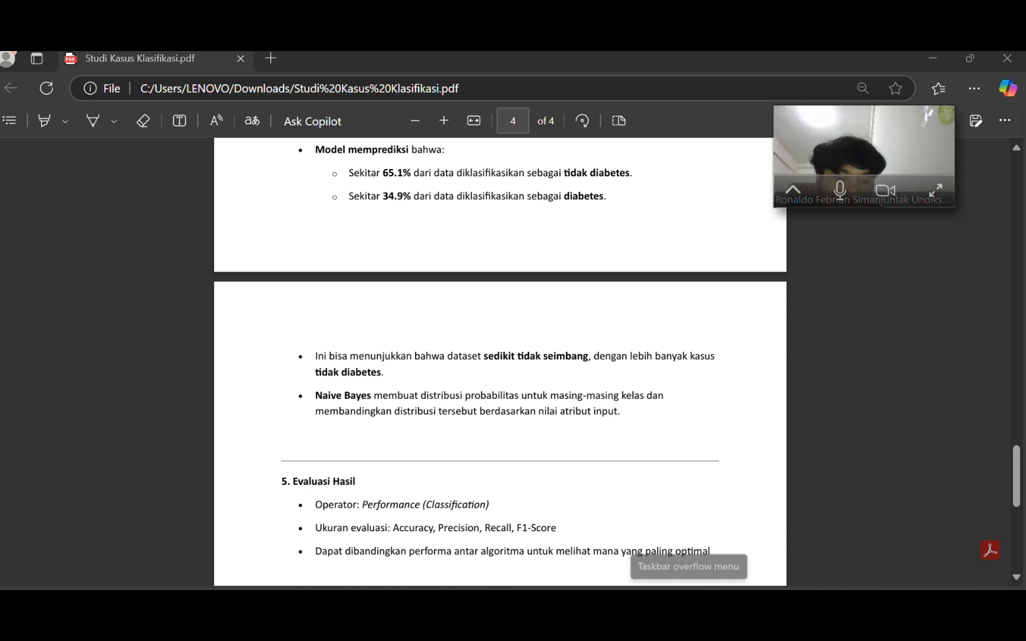
# Switch to Altair AI Studio and examine the preprocessing operators from Read CSV through Replace Missing Values and Normalize
pyautogui.click(693, 604)
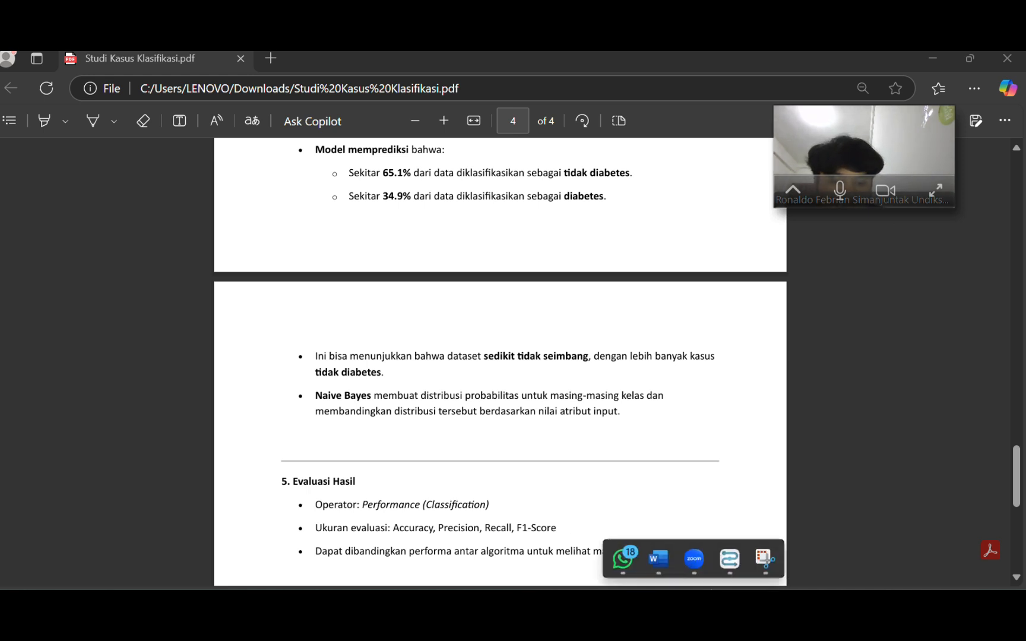
pyautogui.click(728, 562)
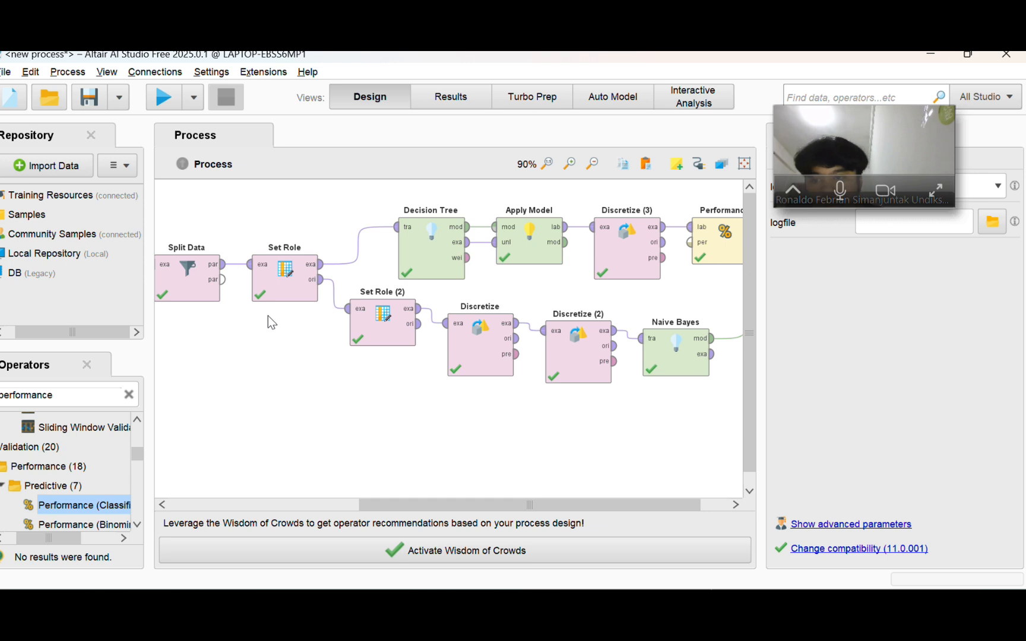
pyautogui.hscroll(-5, 268, 316)
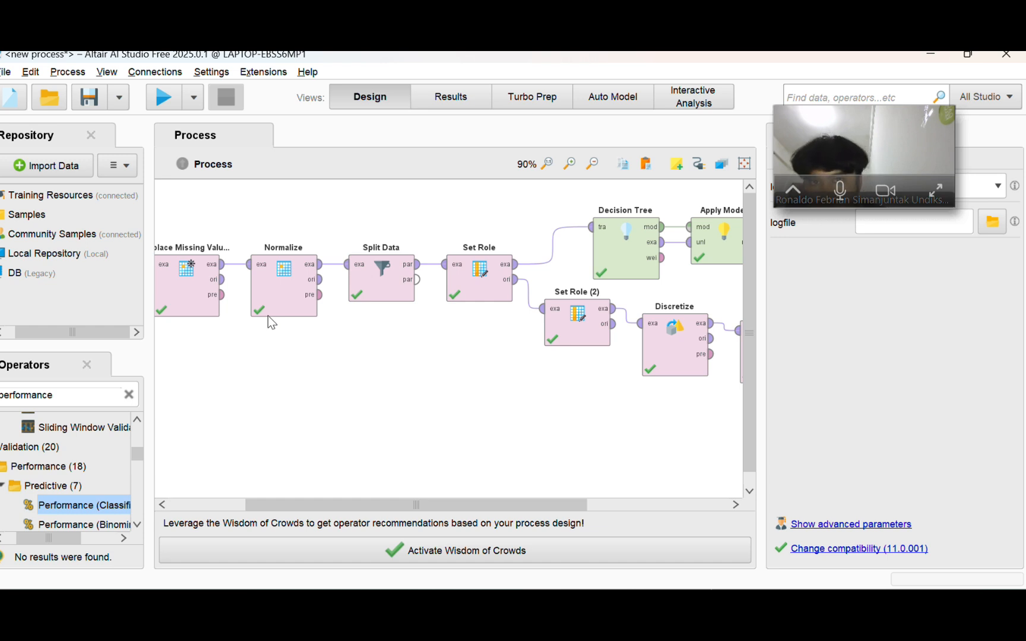
pyautogui.hscroll(-3, 226, 311)
pyautogui.hscroll(-2, 226, 312)
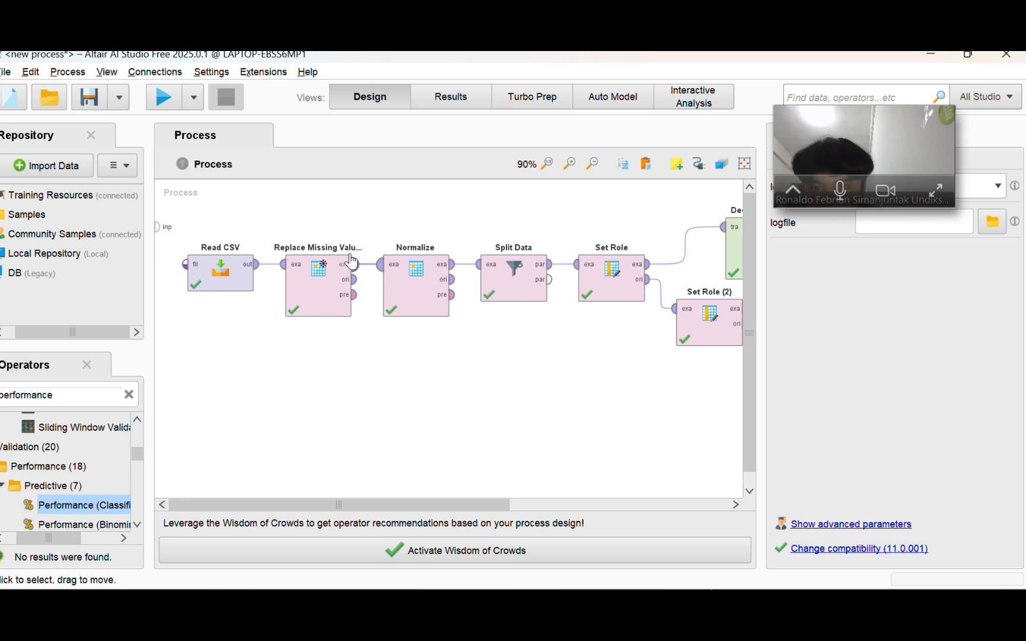
pyautogui.moveTo(352, 272)
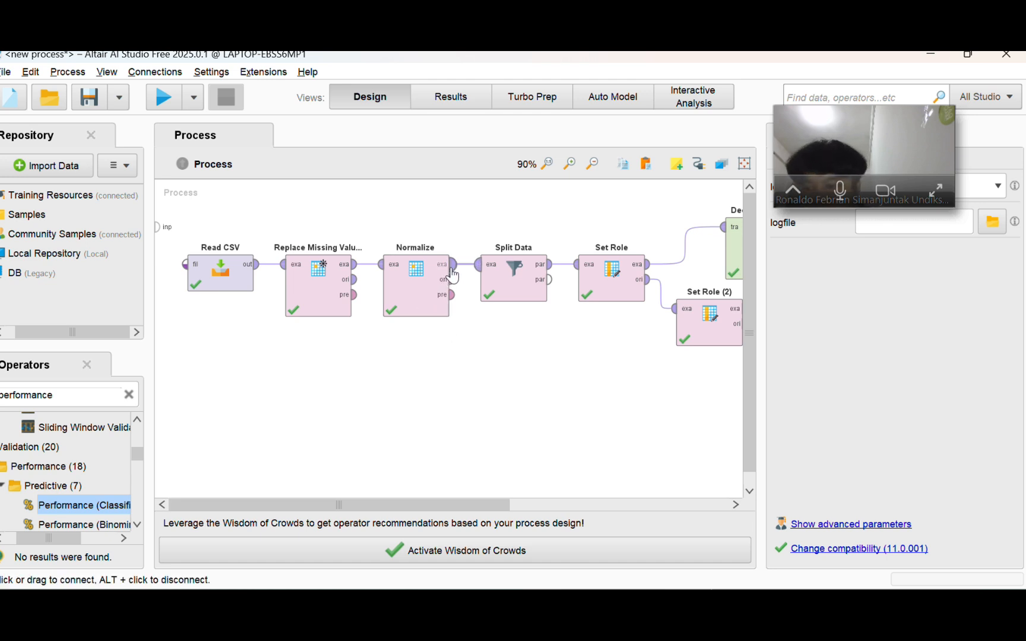
pyautogui.moveTo(453, 274)
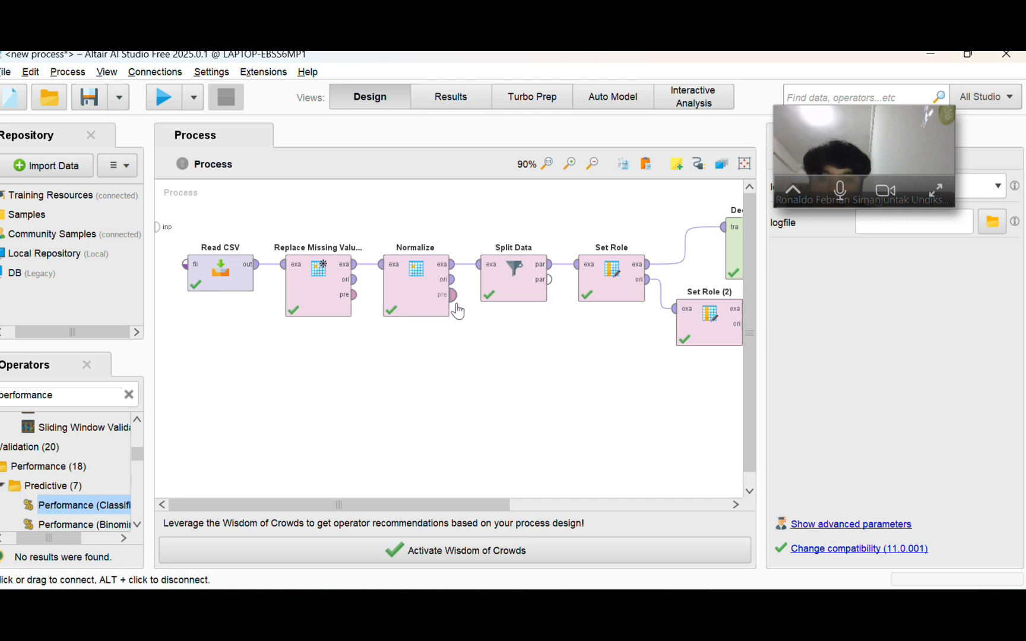
# Examine Split Data, Set Role and the Decision Tree and Naive Bayes branches through to the Performance operator
pyautogui.hscroll(2, 459, 311)
pyautogui.hscroll(2, 458, 311)
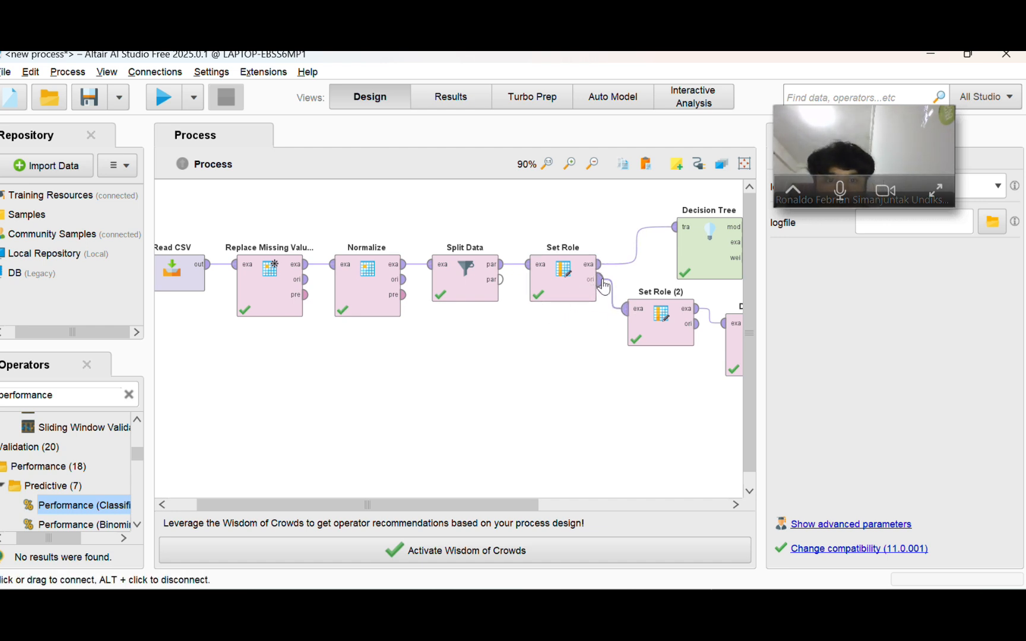
pyautogui.hscroll(2, 599, 306)
pyautogui.hscroll(10, 596, 306)
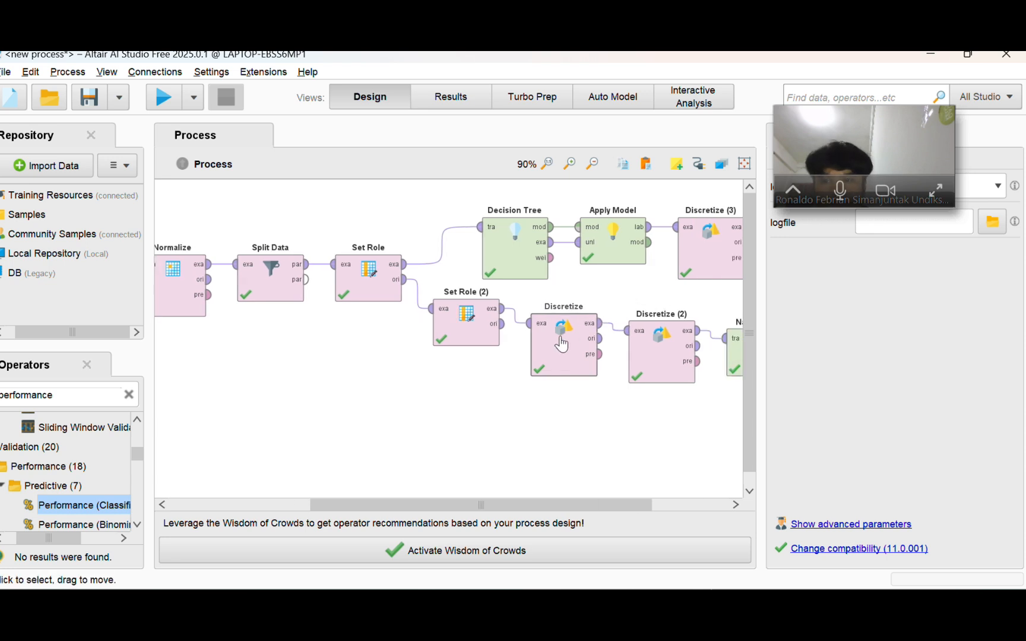
pyautogui.click(404, 290)
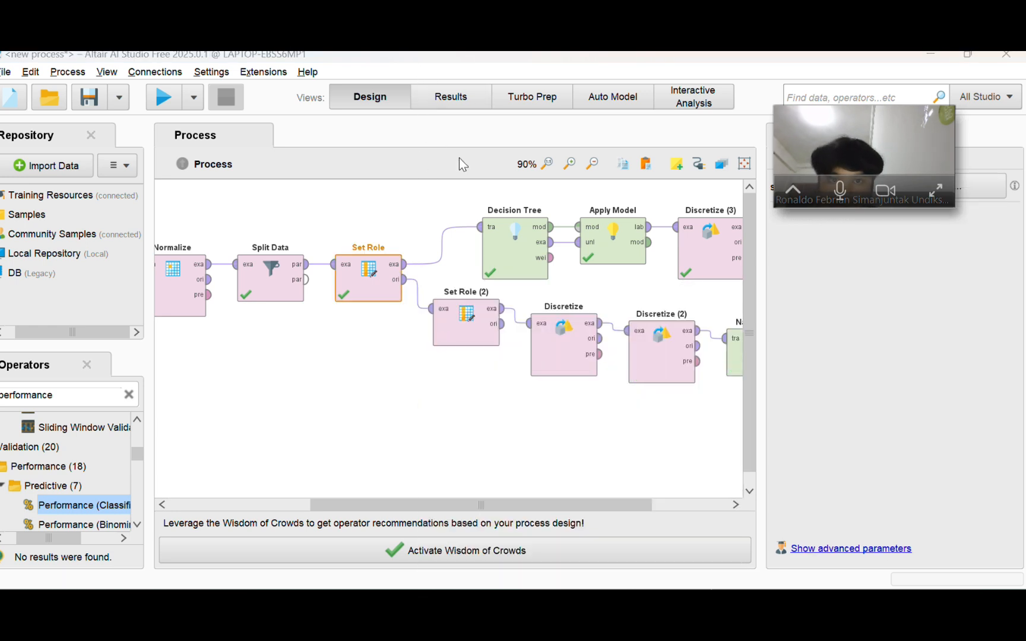
pyautogui.hscroll(1, 471, 184)
pyautogui.moveTo(416, 255)
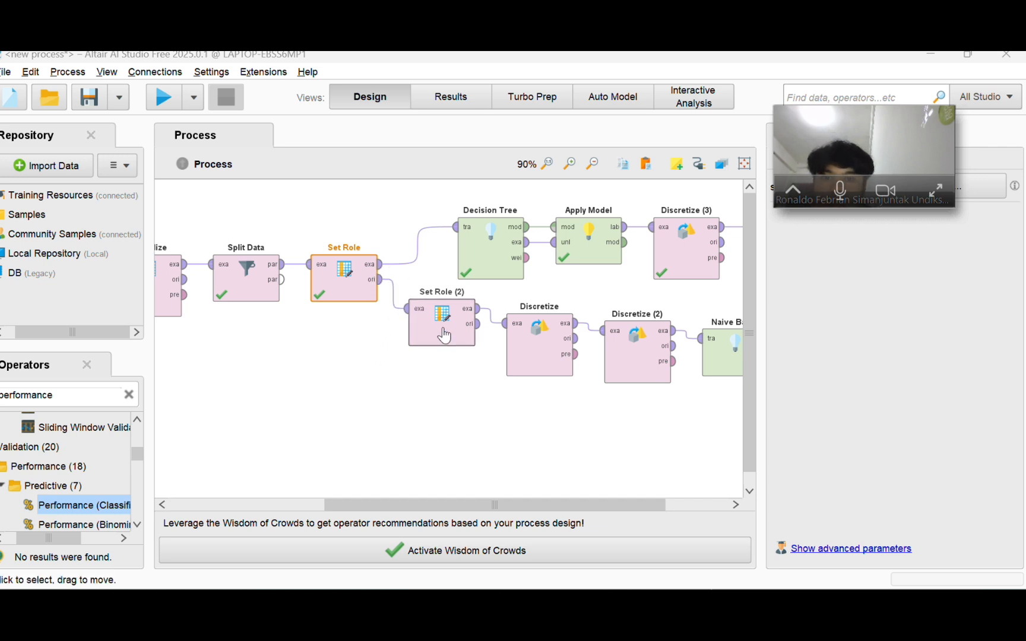
pyautogui.hscroll(3, 456, 344)
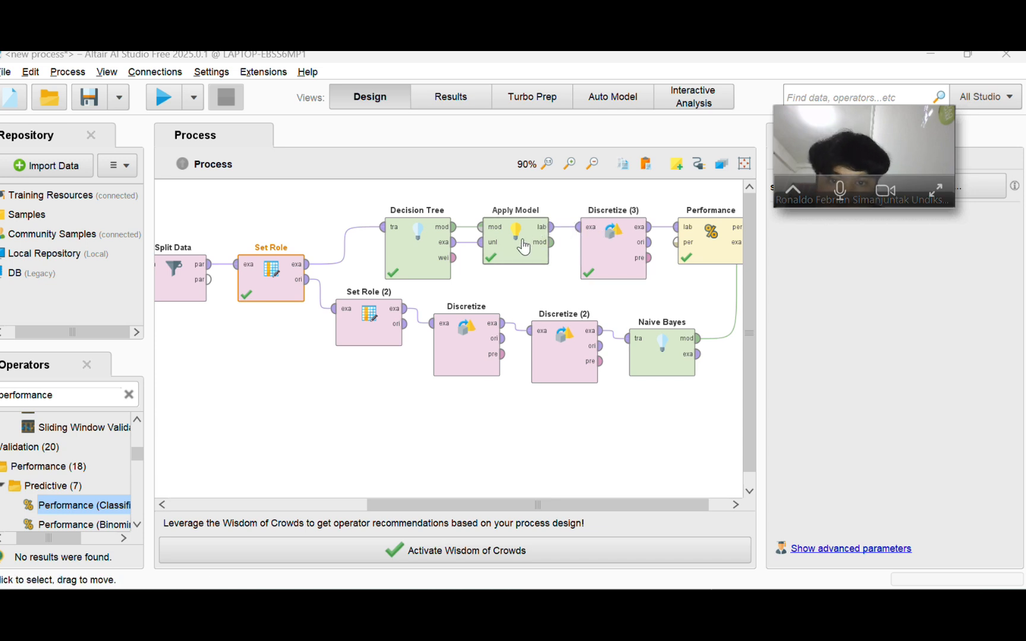
pyautogui.hscroll(3, 539, 285)
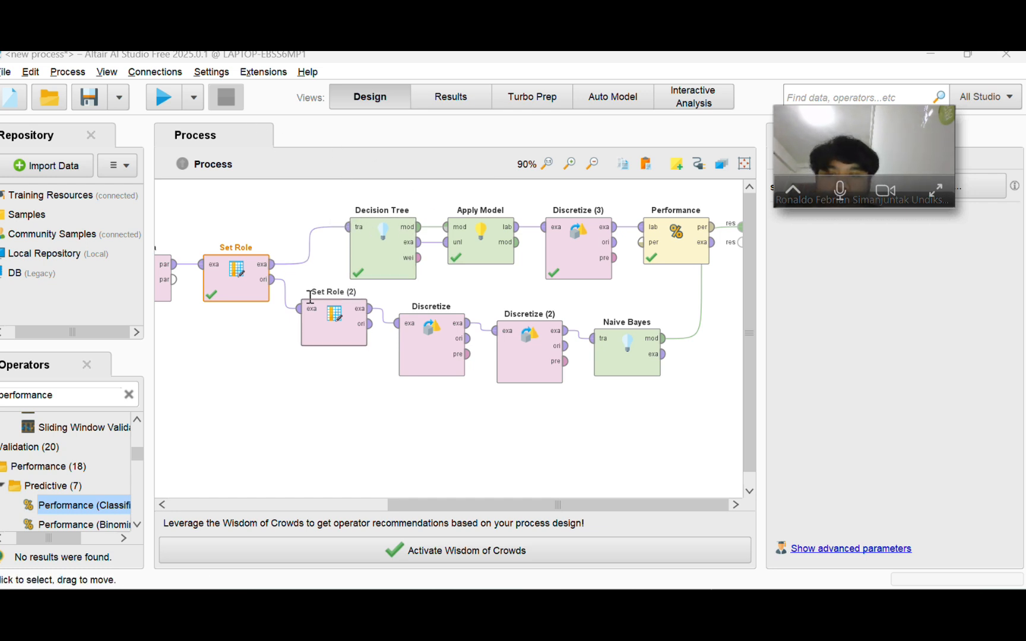
# Review the full operator chain from Read CSV to Performance and run the process
pyautogui.hscroll(-3, 312, 295)
pyautogui.hscroll(-7, 310, 296)
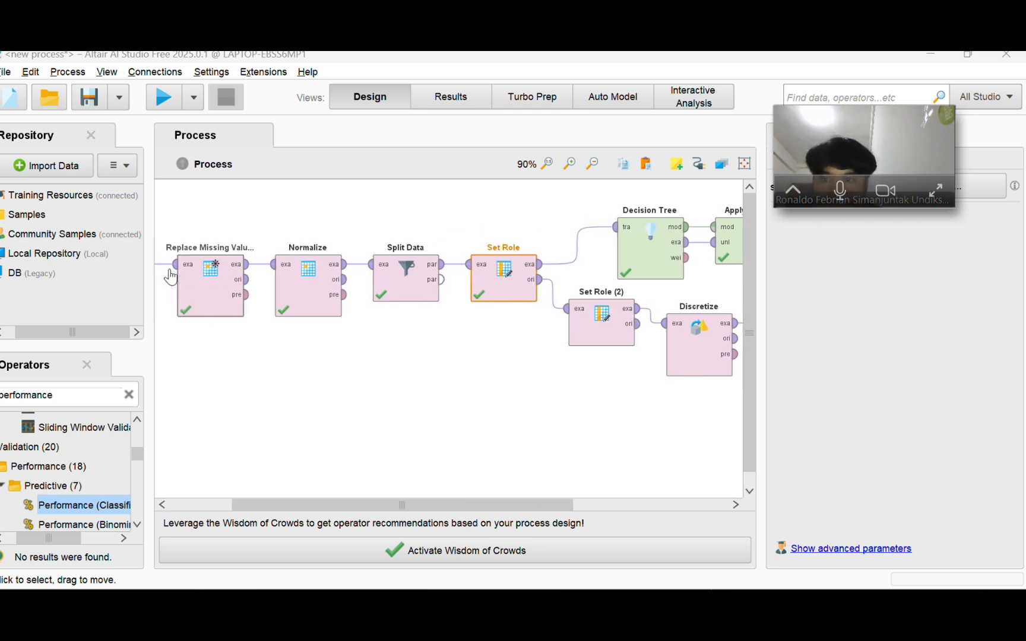
pyautogui.hscroll(10, 171, 276)
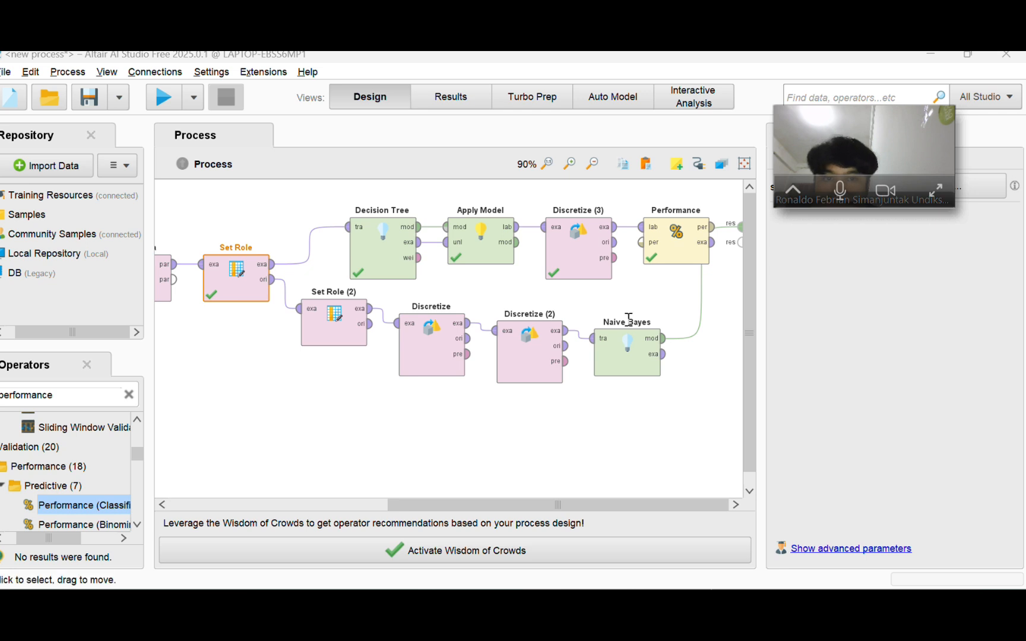
pyautogui.hscroll(-12, 414, 302)
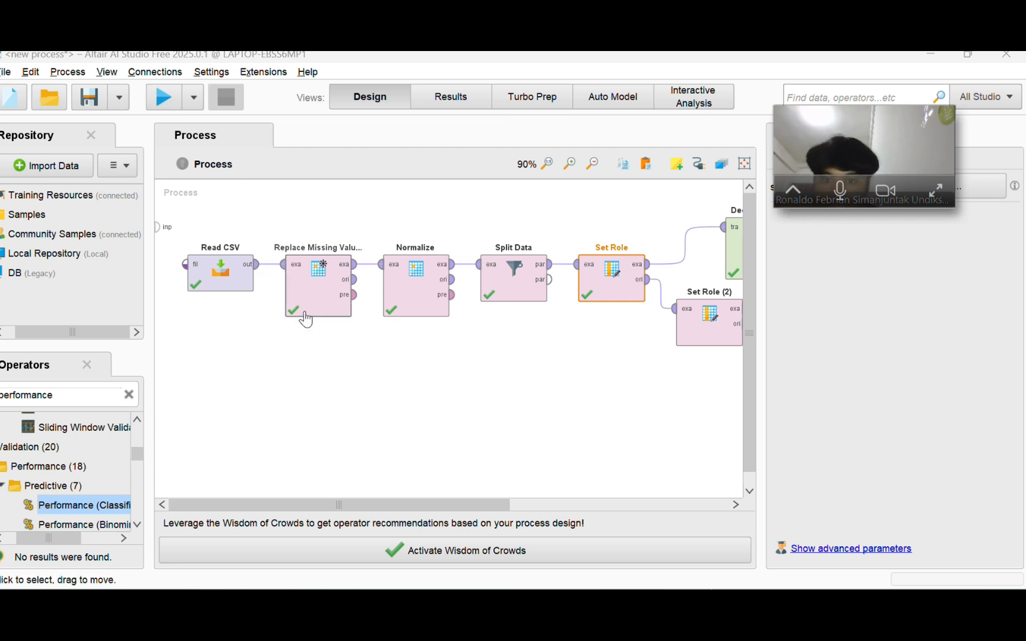
pyautogui.hscroll(3, 306, 319)
pyautogui.hscroll(7, 306, 319)
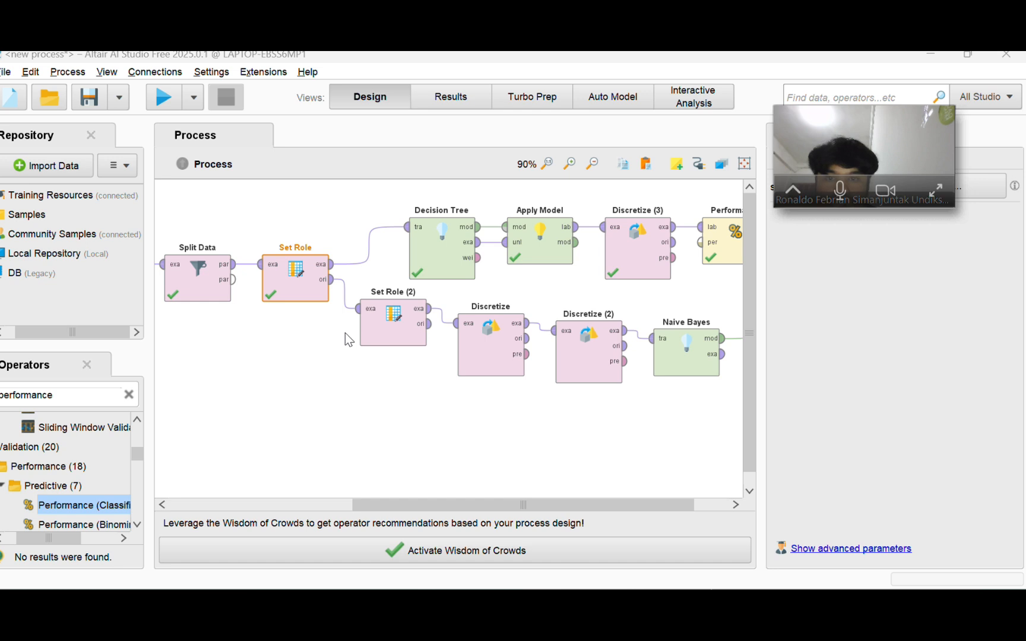
pyautogui.hscroll(-10, 383, 272)
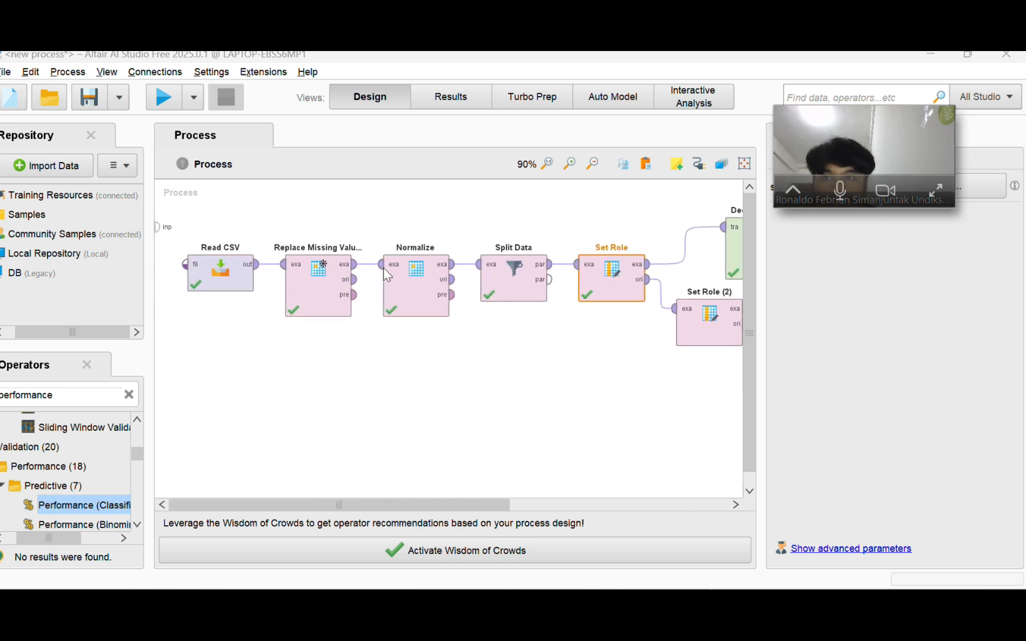
pyautogui.click(164, 93)
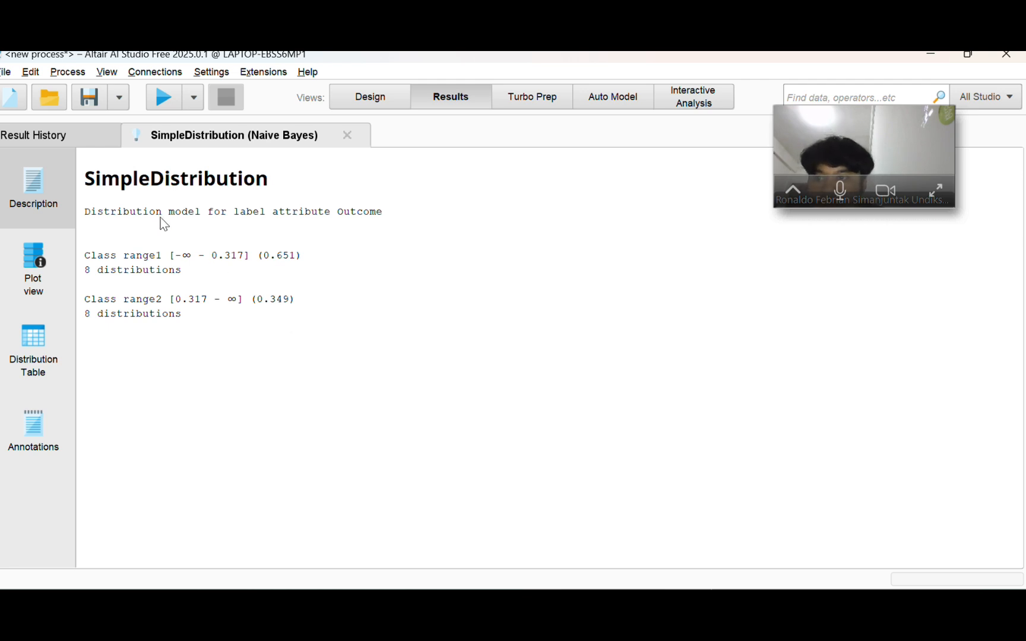
# View the Naive Bayes distribution plots, starting with DiabetesPedigreeFunction and switching the attribute to Glucose
pyautogui.click(50, 263)
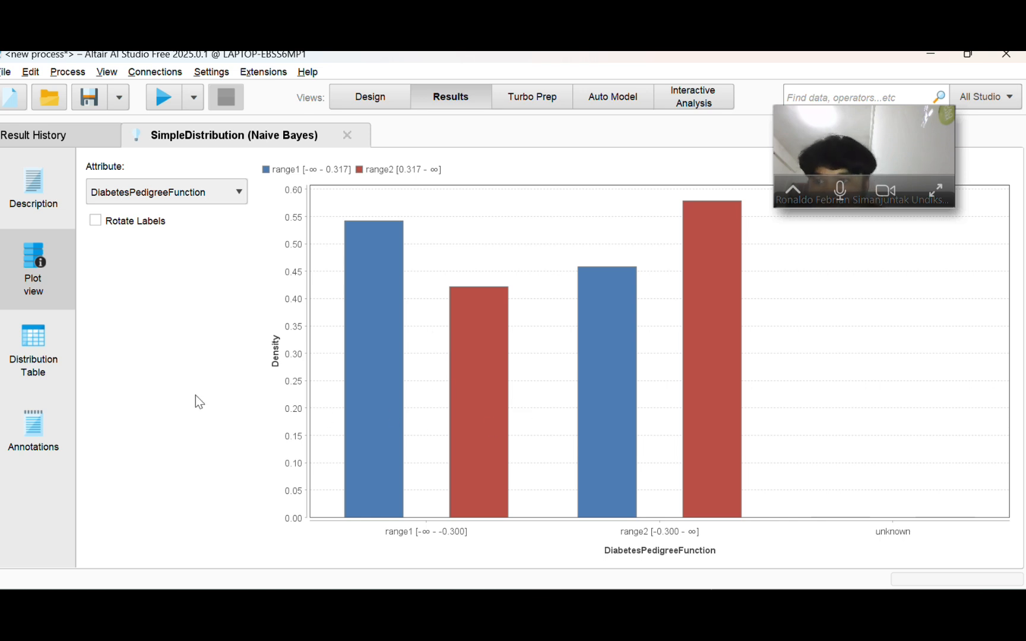
pyautogui.click(240, 194)
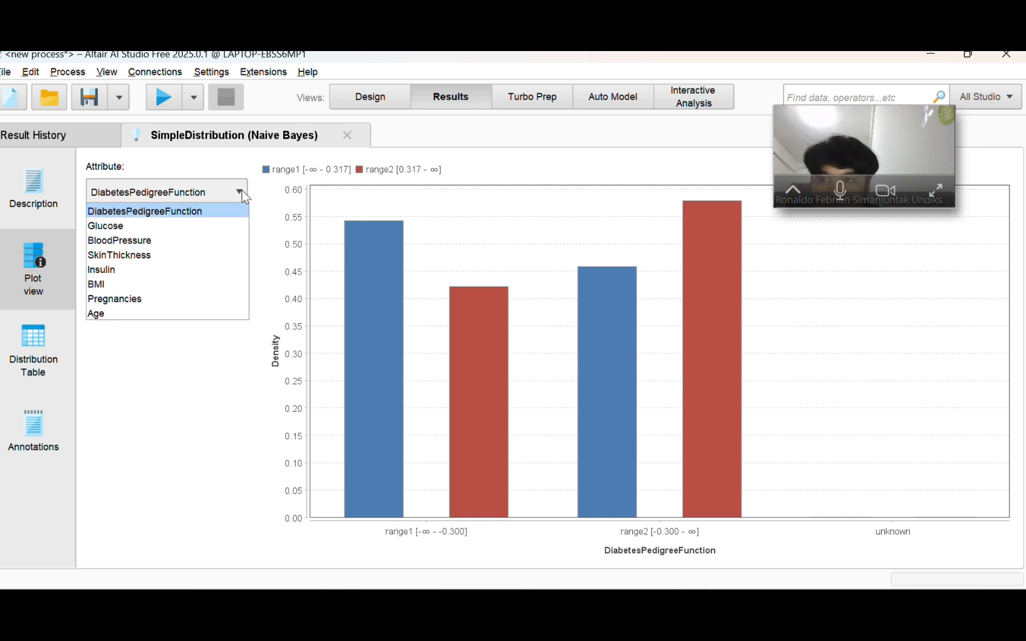
pyautogui.click(215, 225)
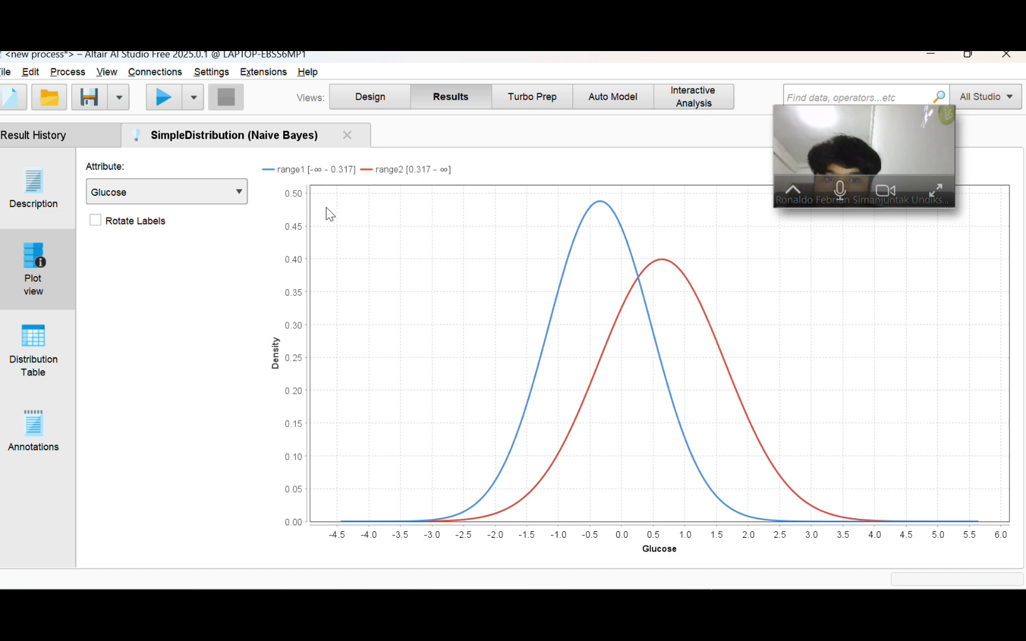
pyautogui.scroll(-10, 385, 301)
pyautogui.scroll(-15, 388, 305)
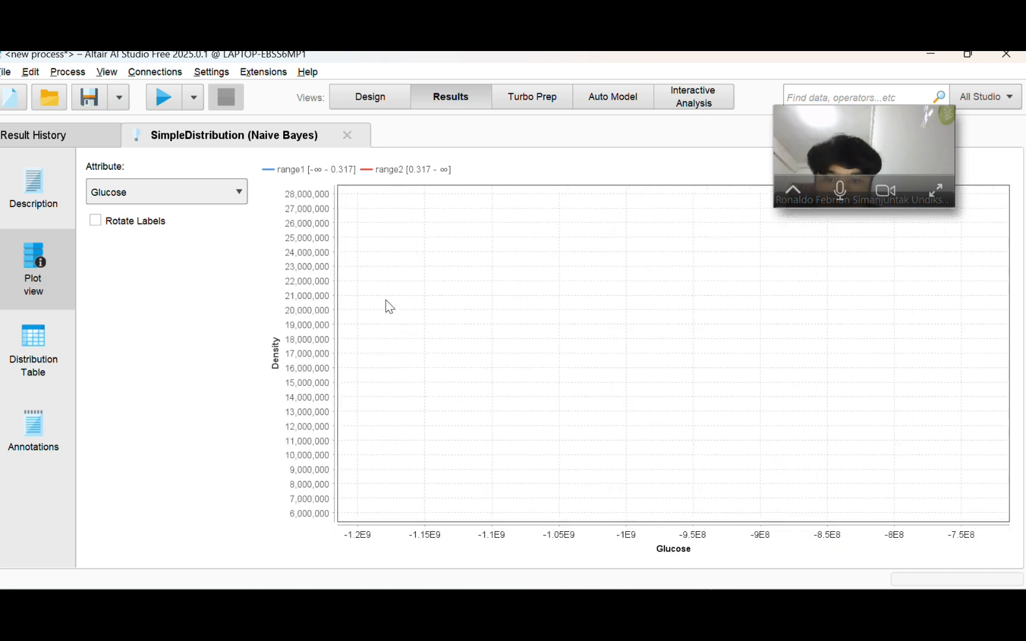
# Switch the plotted attribute to BloodPressure, SkinThickness and BMI in turn
pyautogui.click(238, 192)
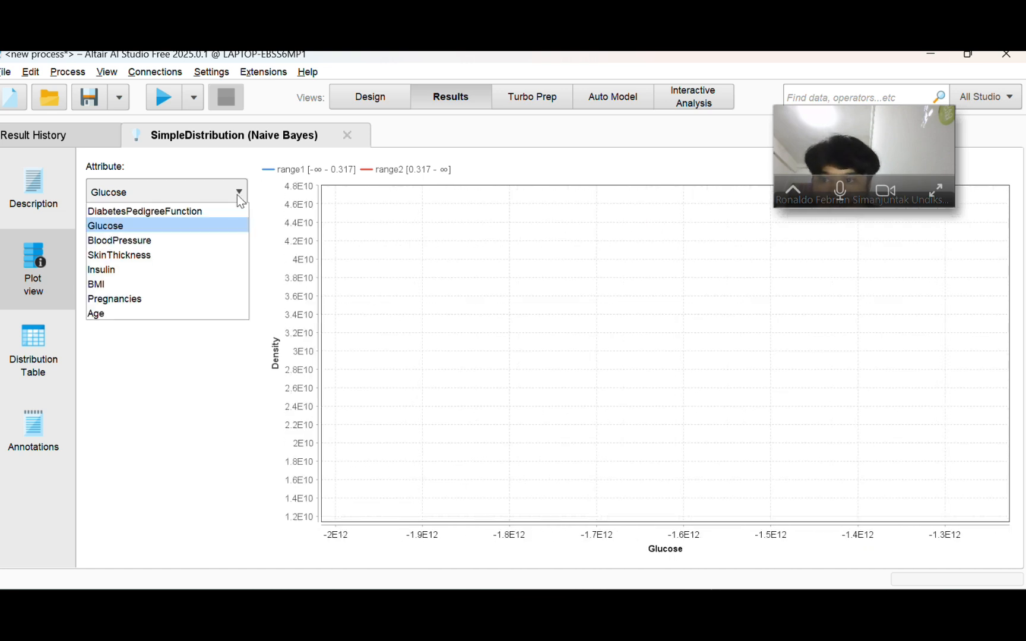
pyautogui.click(211, 242)
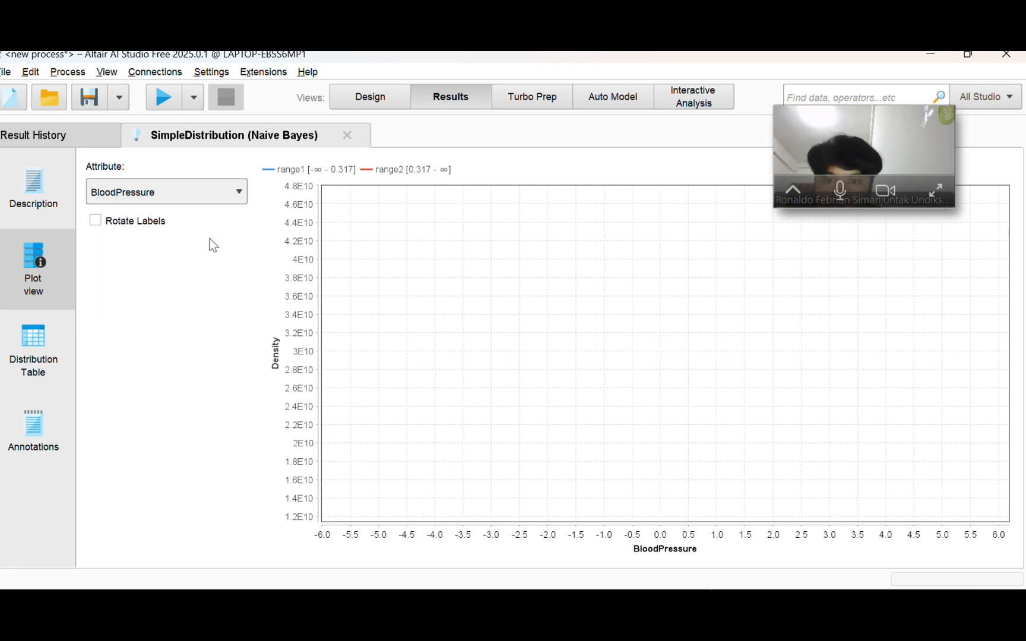
pyautogui.click(230, 196)
pyautogui.click(210, 256)
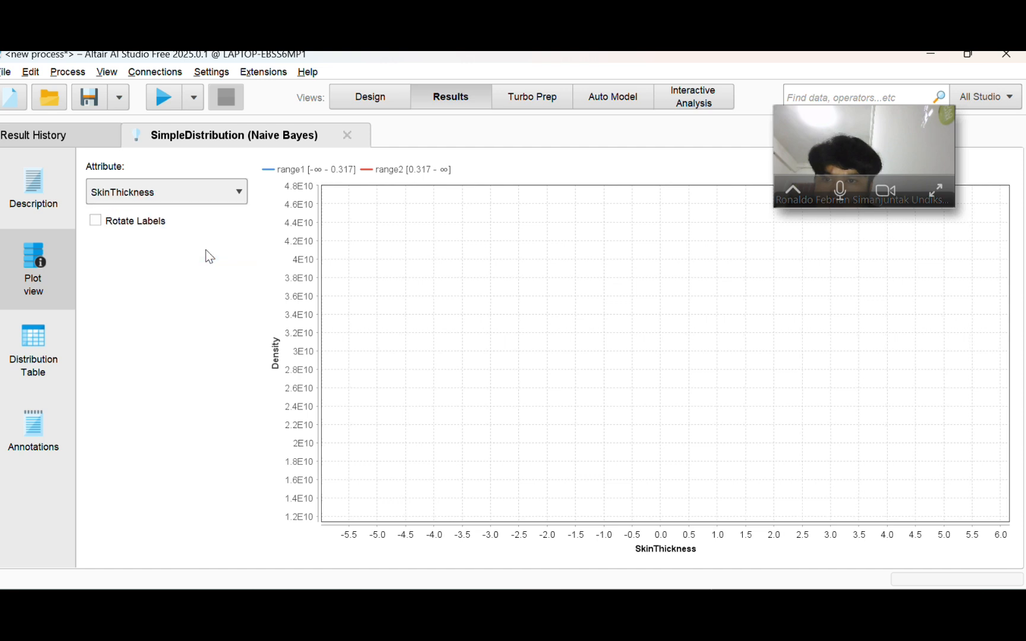
pyautogui.click(234, 199)
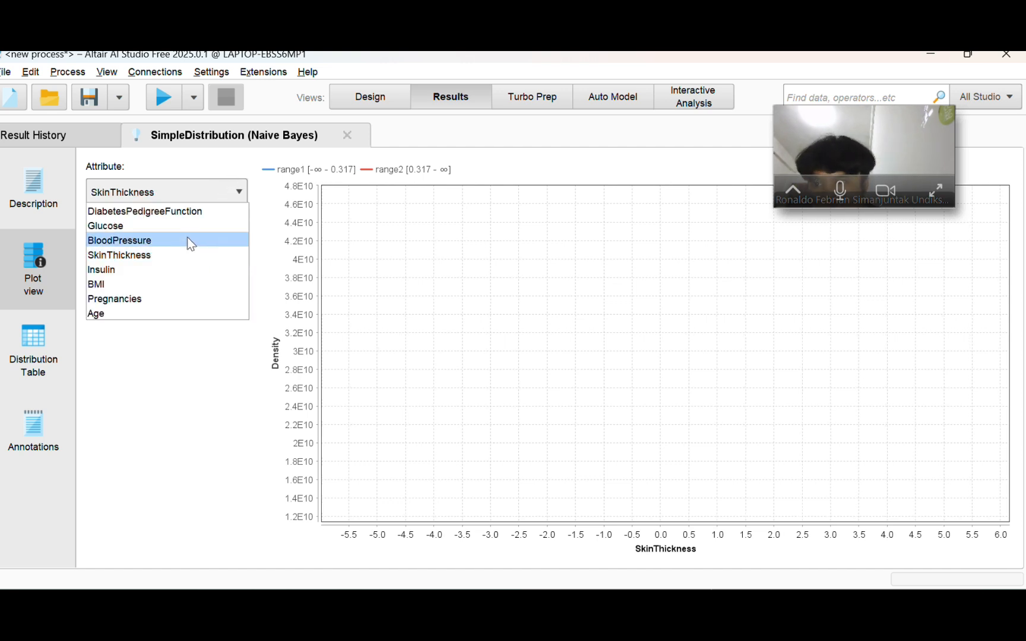
pyautogui.click(165, 282)
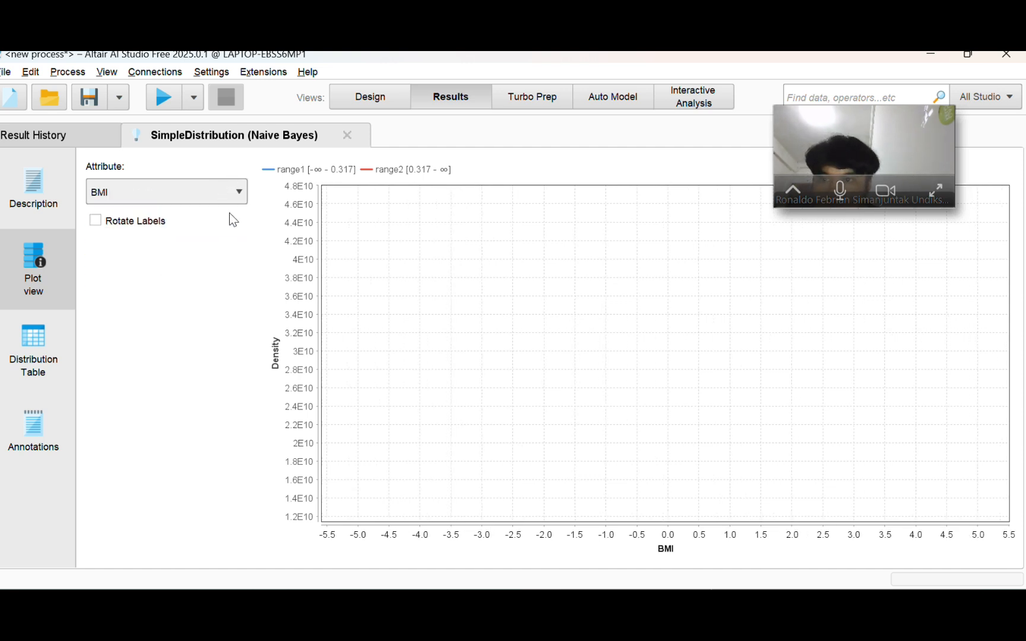
pyautogui.scroll(-20, 418, 424)
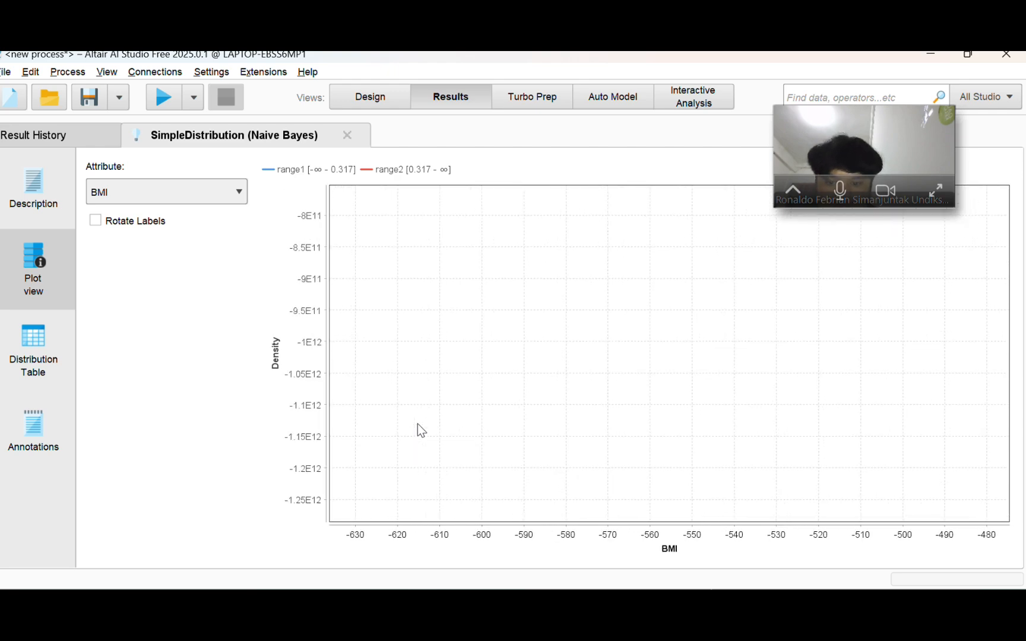
pyautogui.scroll(-15, 417, 423)
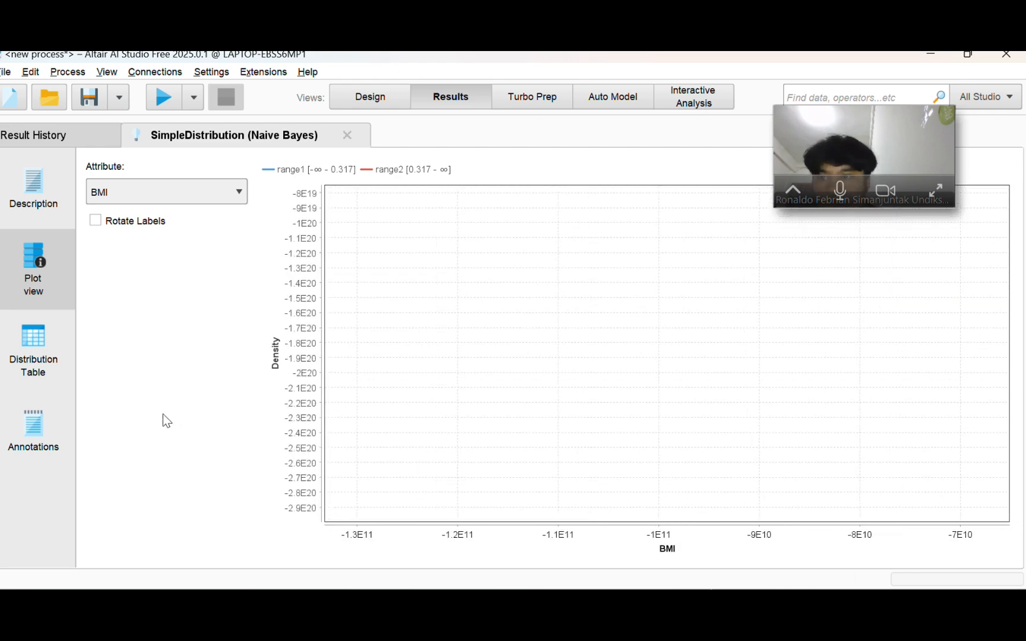
# Examine the Naive Bayes distribution table with each attribute's mean and standard deviation per class range
pyautogui.click(25, 371)
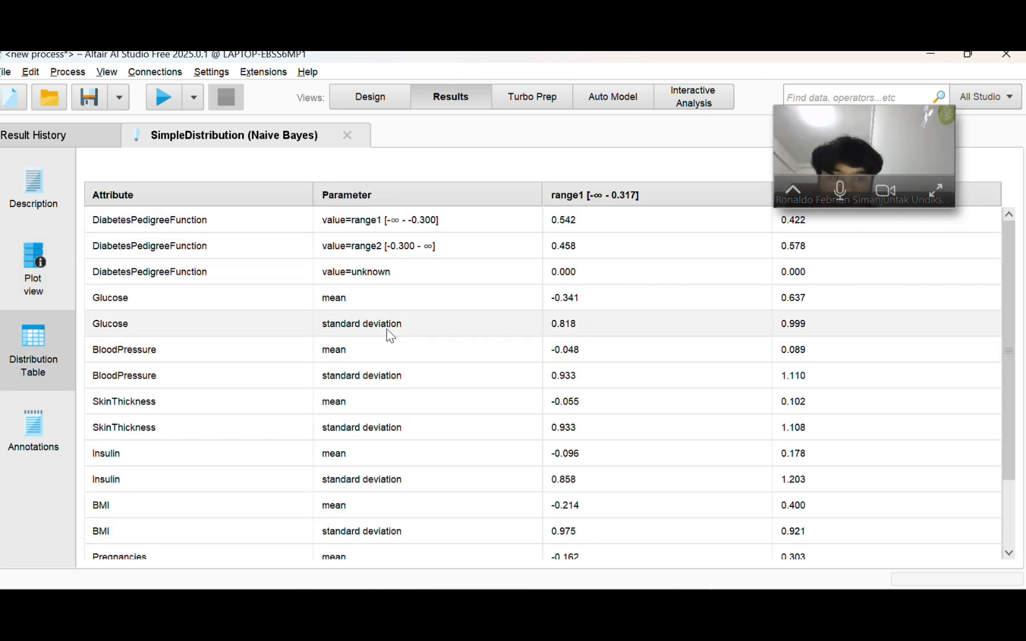
pyautogui.scroll(-1, 386, 331)
pyautogui.scroll(-3, 453, 272)
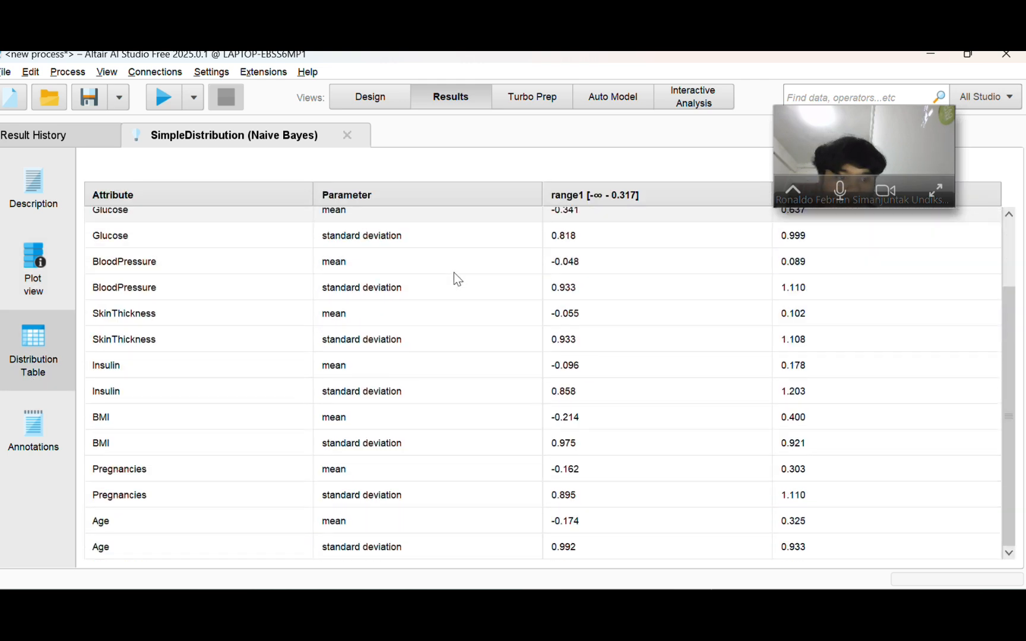
pyautogui.scroll(2, 454, 273)
pyautogui.scroll(-2, 456, 280)
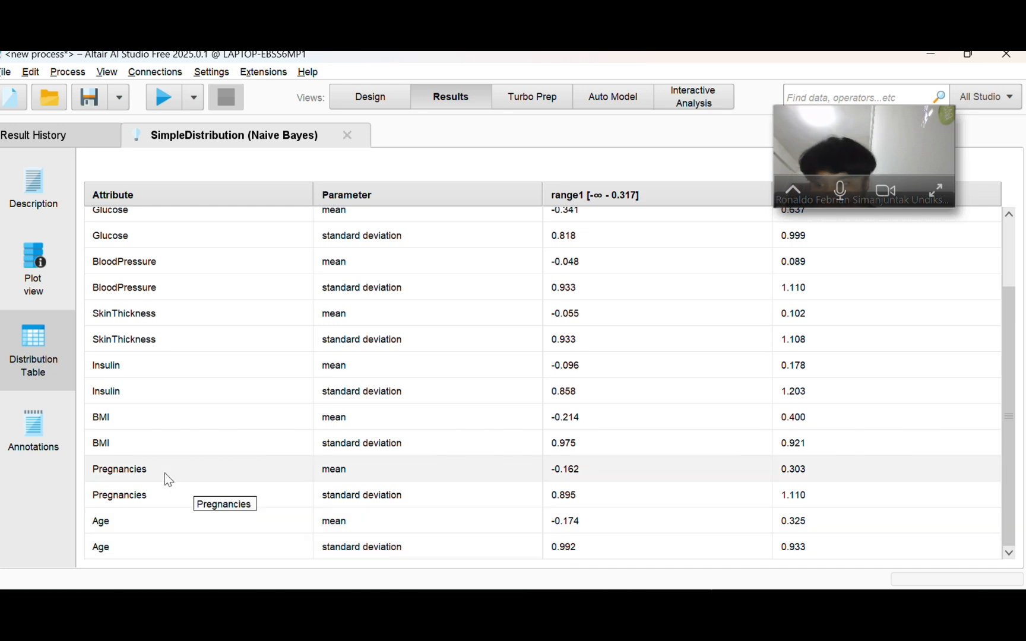
# Check the Naive Bayes model's annotations and return to the distribution table to review its rows
pyautogui.click(34, 427)
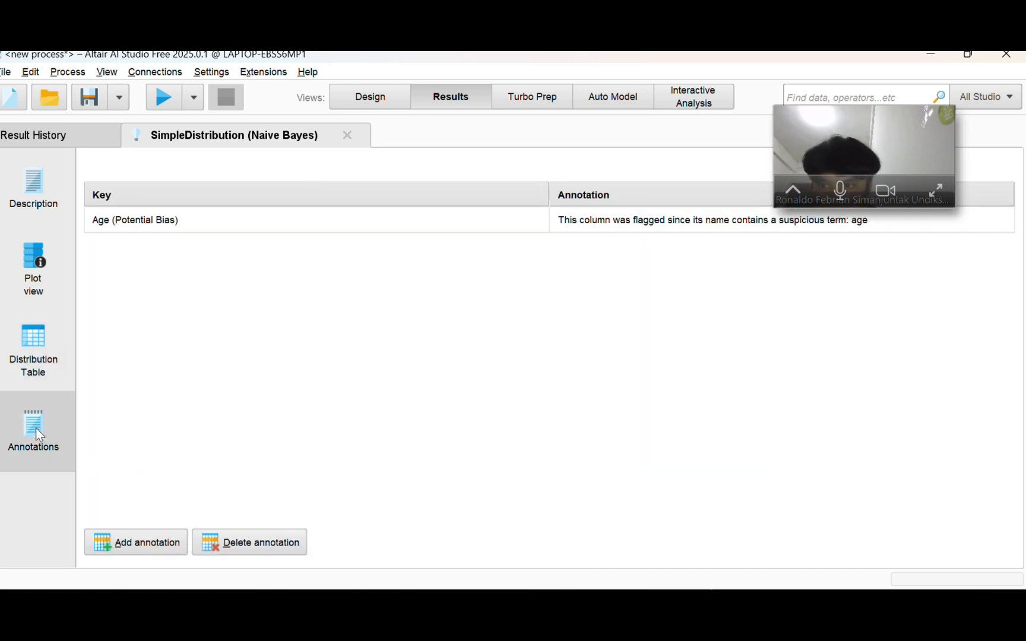
pyautogui.click(33, 374)
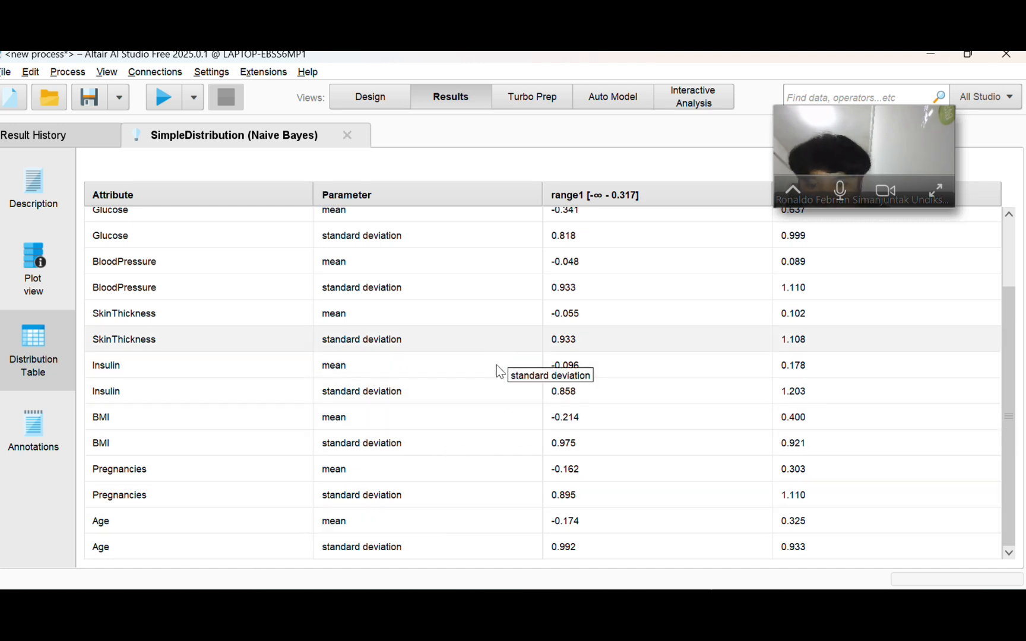
pyautogui.scroll(3, 496, 367)
pyautogui.scroll(-3, 472, 543)
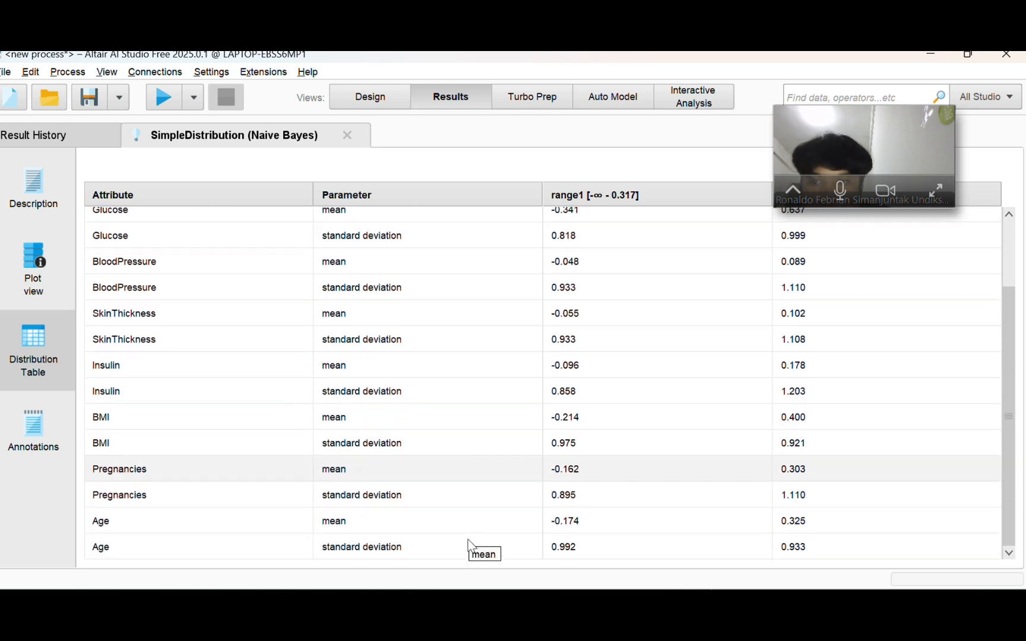